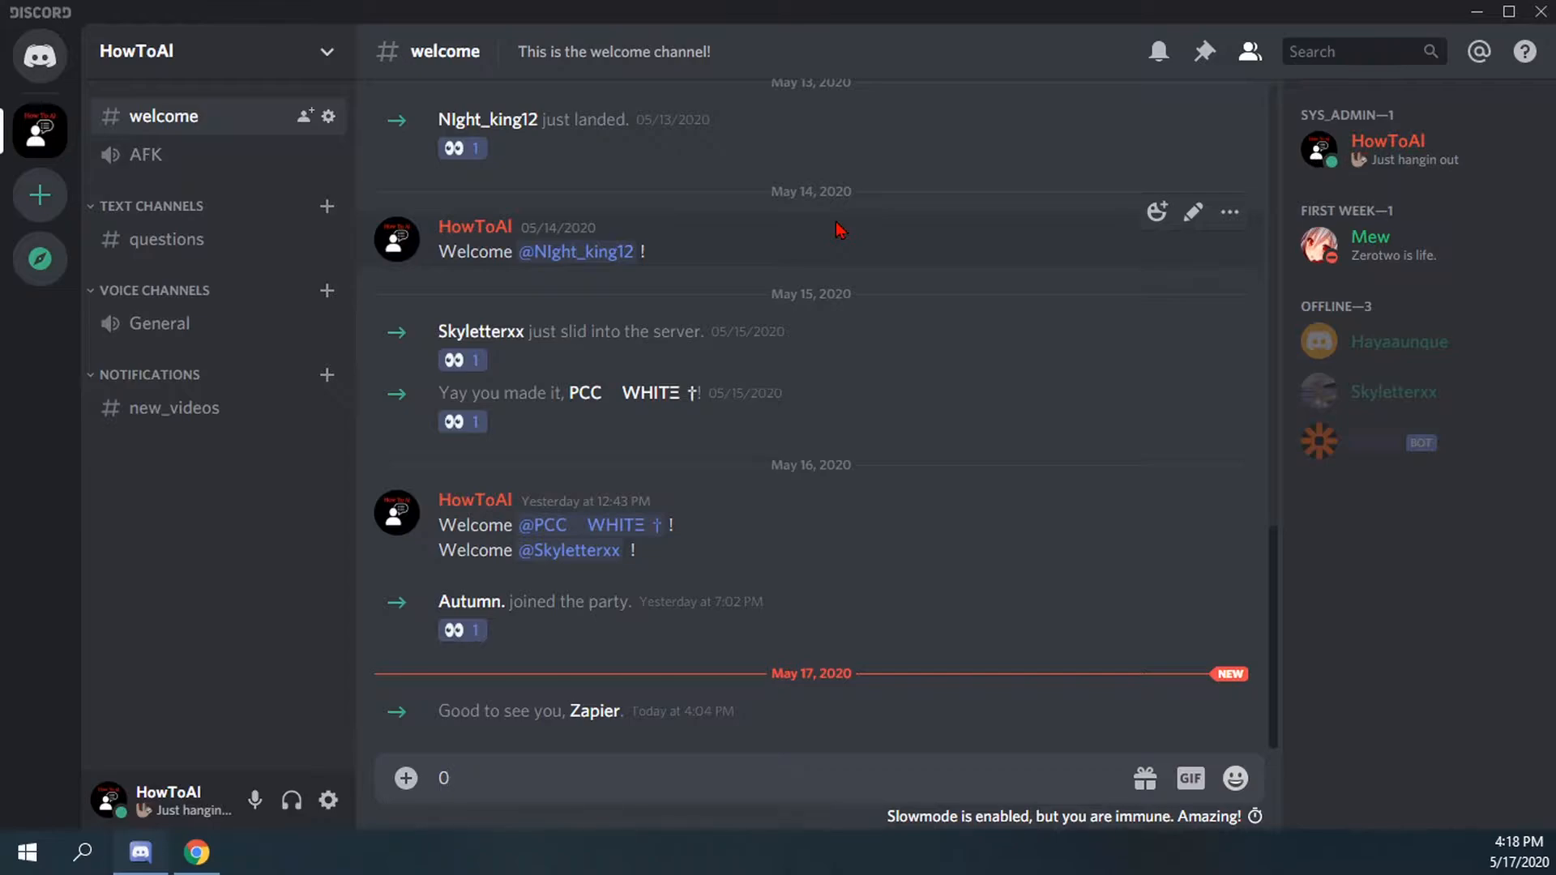
# Clear the unsent message draft and open the permission settings of the new_videos channel.
pyautogui.press('BackSpace')
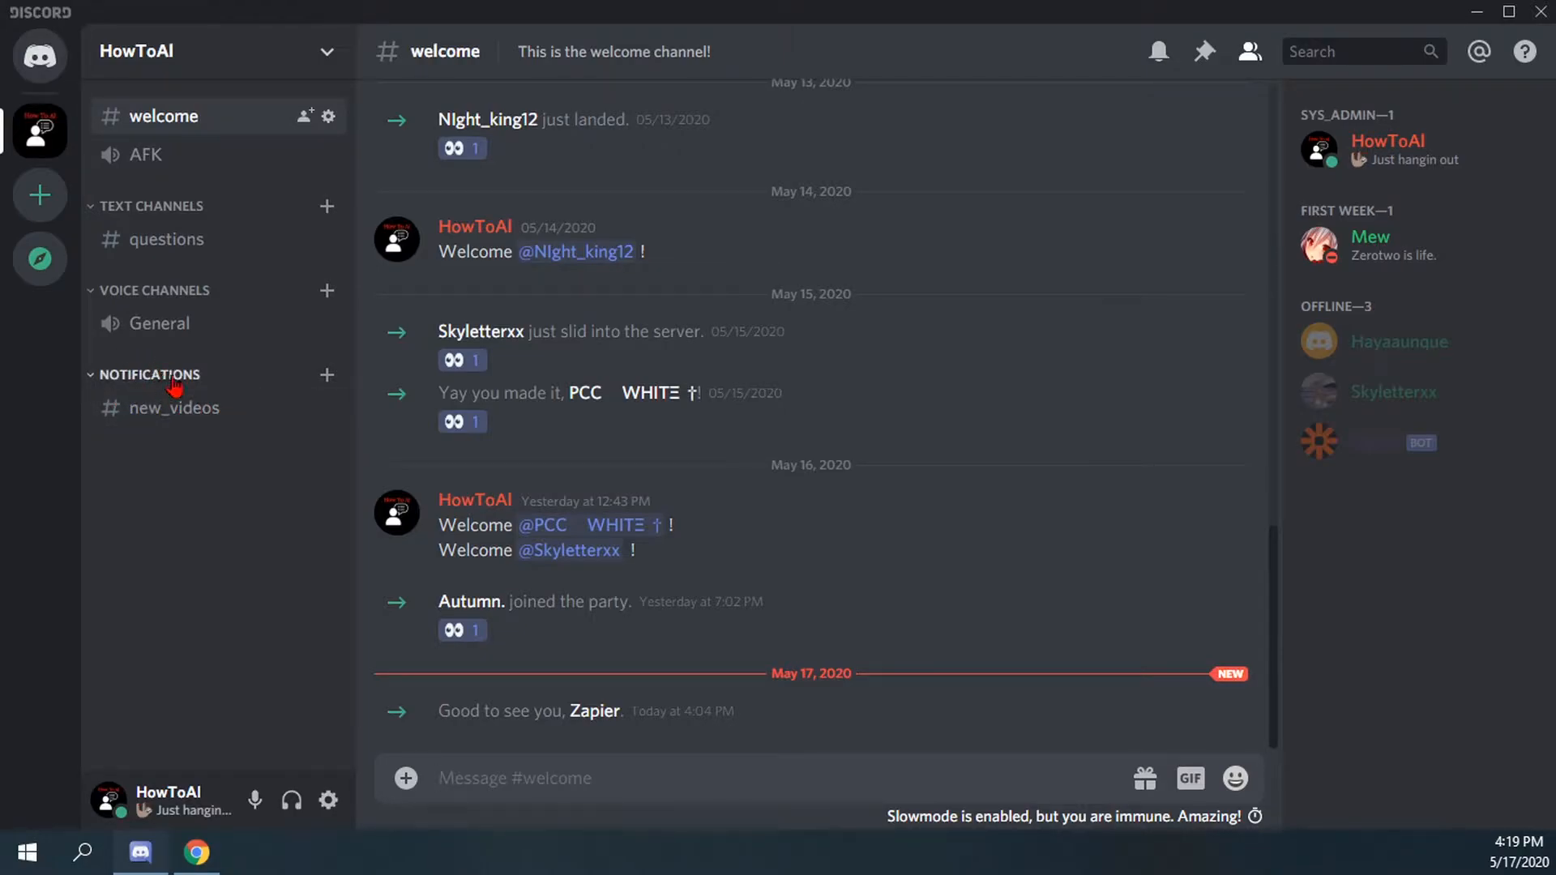
pyautogui.click(189, 419)
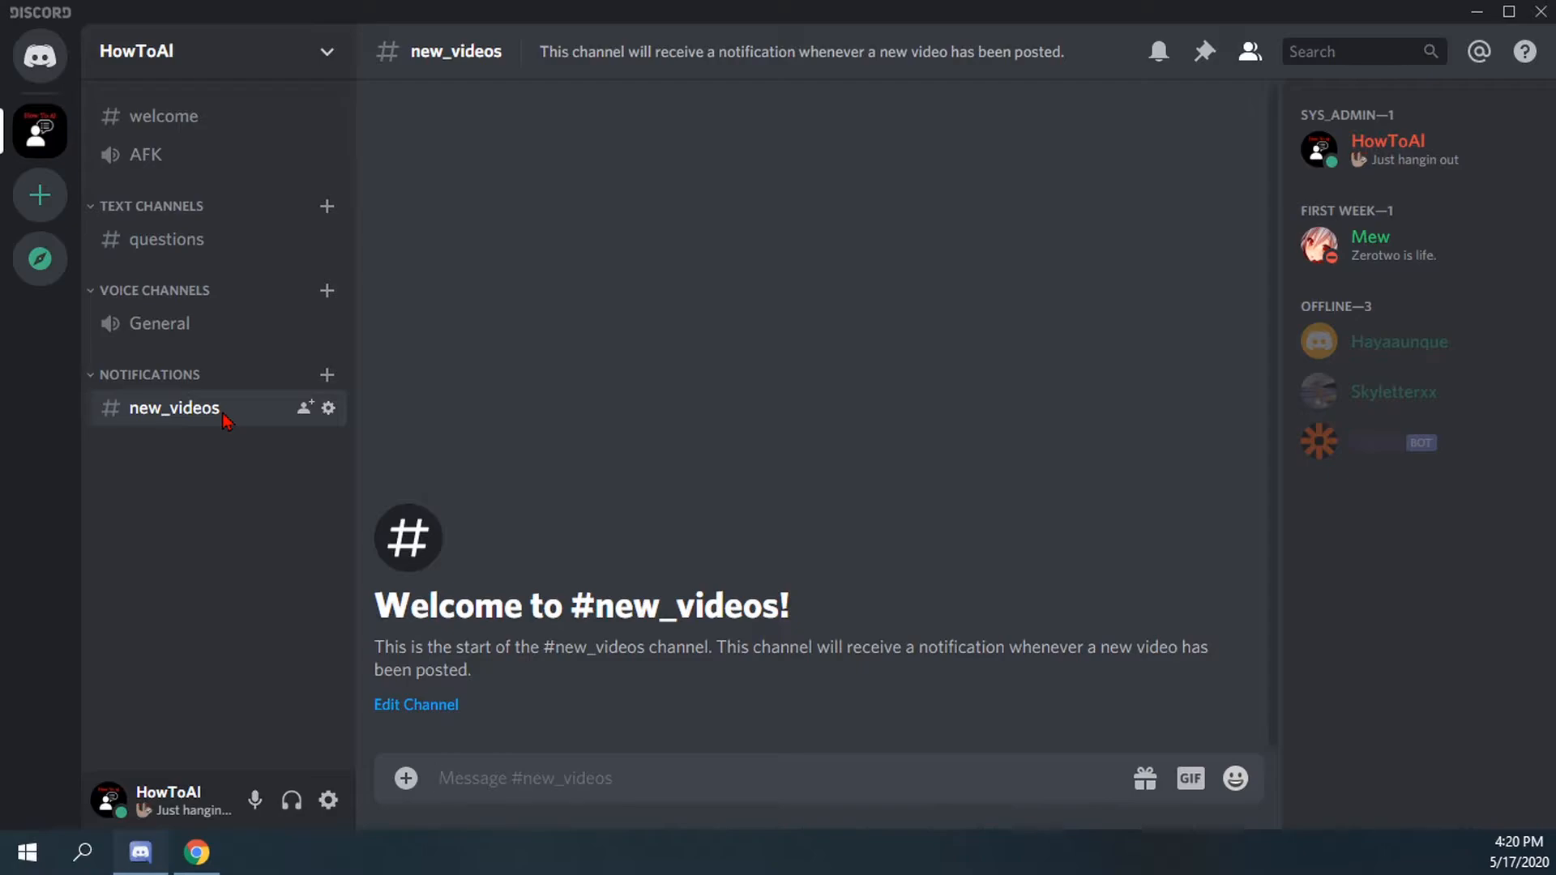
pyautogui.click(328, 408)
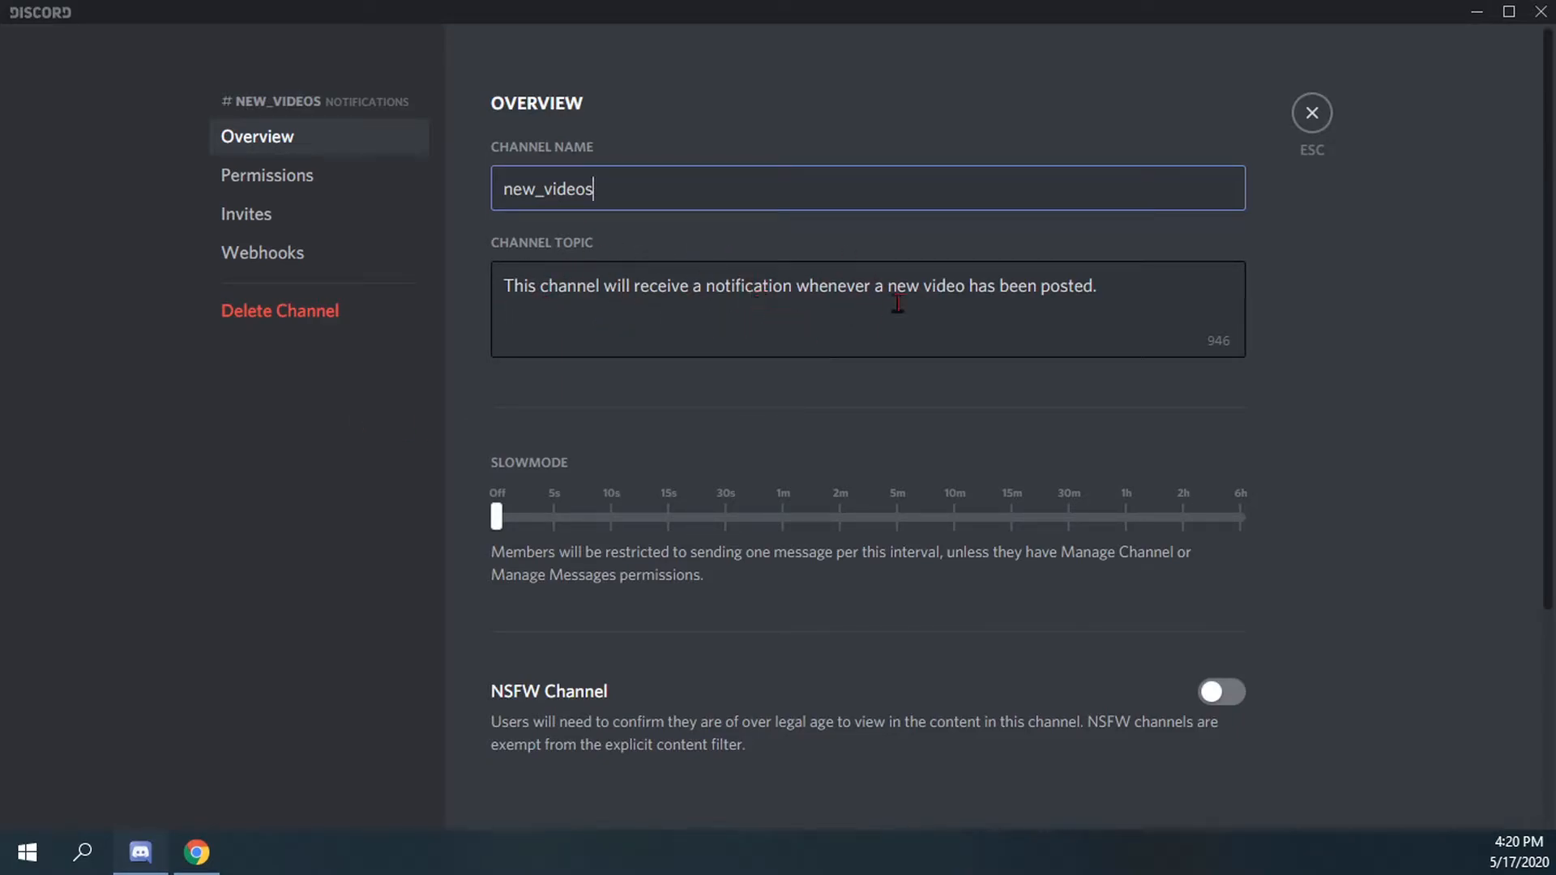
pyautogui.click(347, 191)
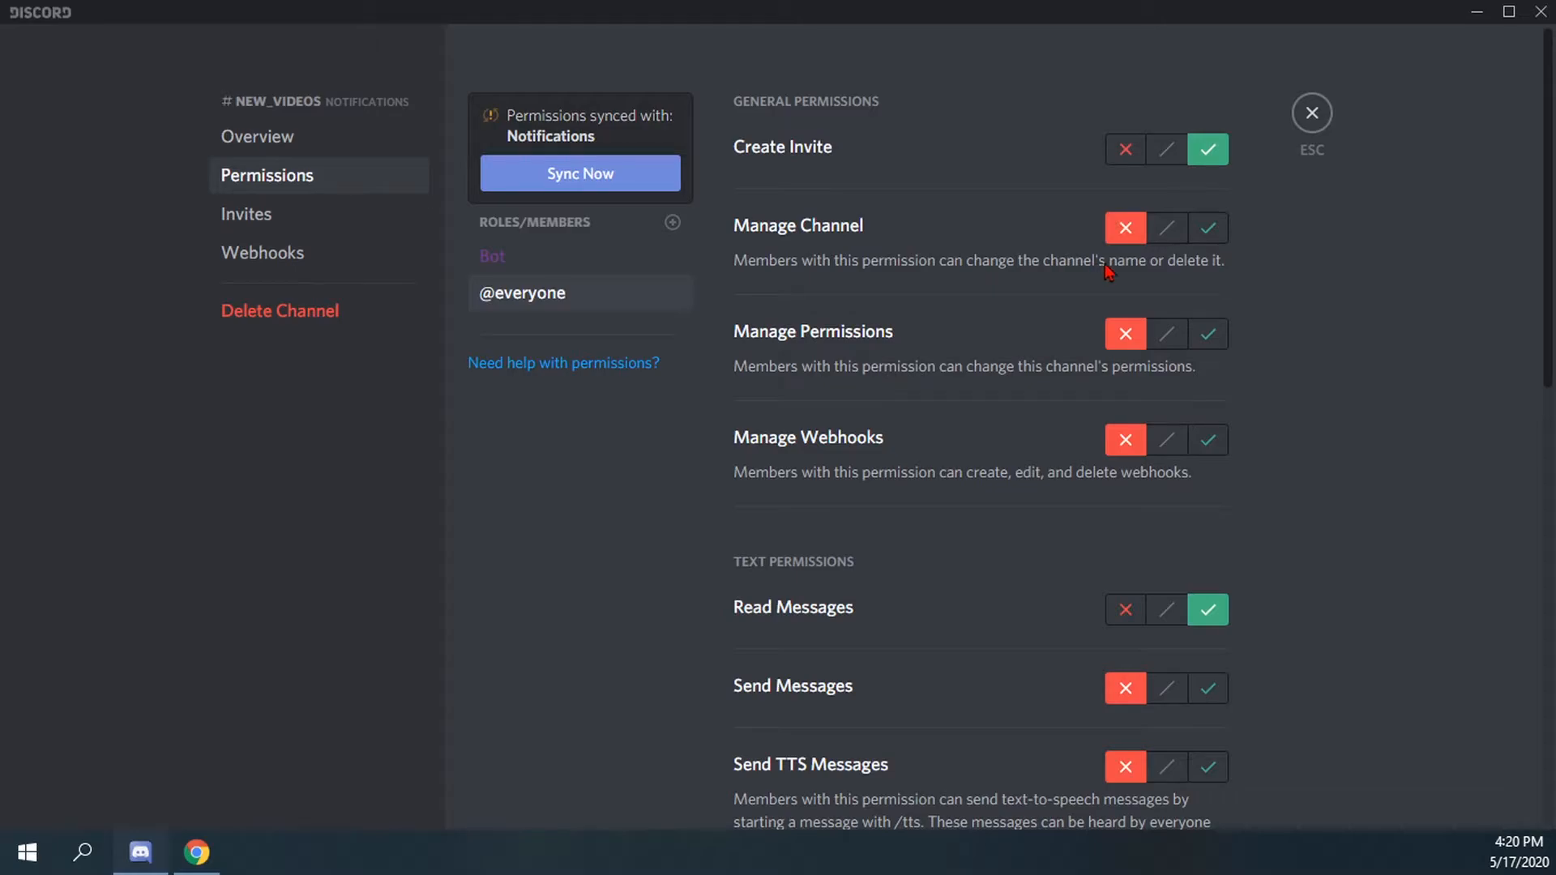
pyautogui.scroll(-3, 1108, 271)
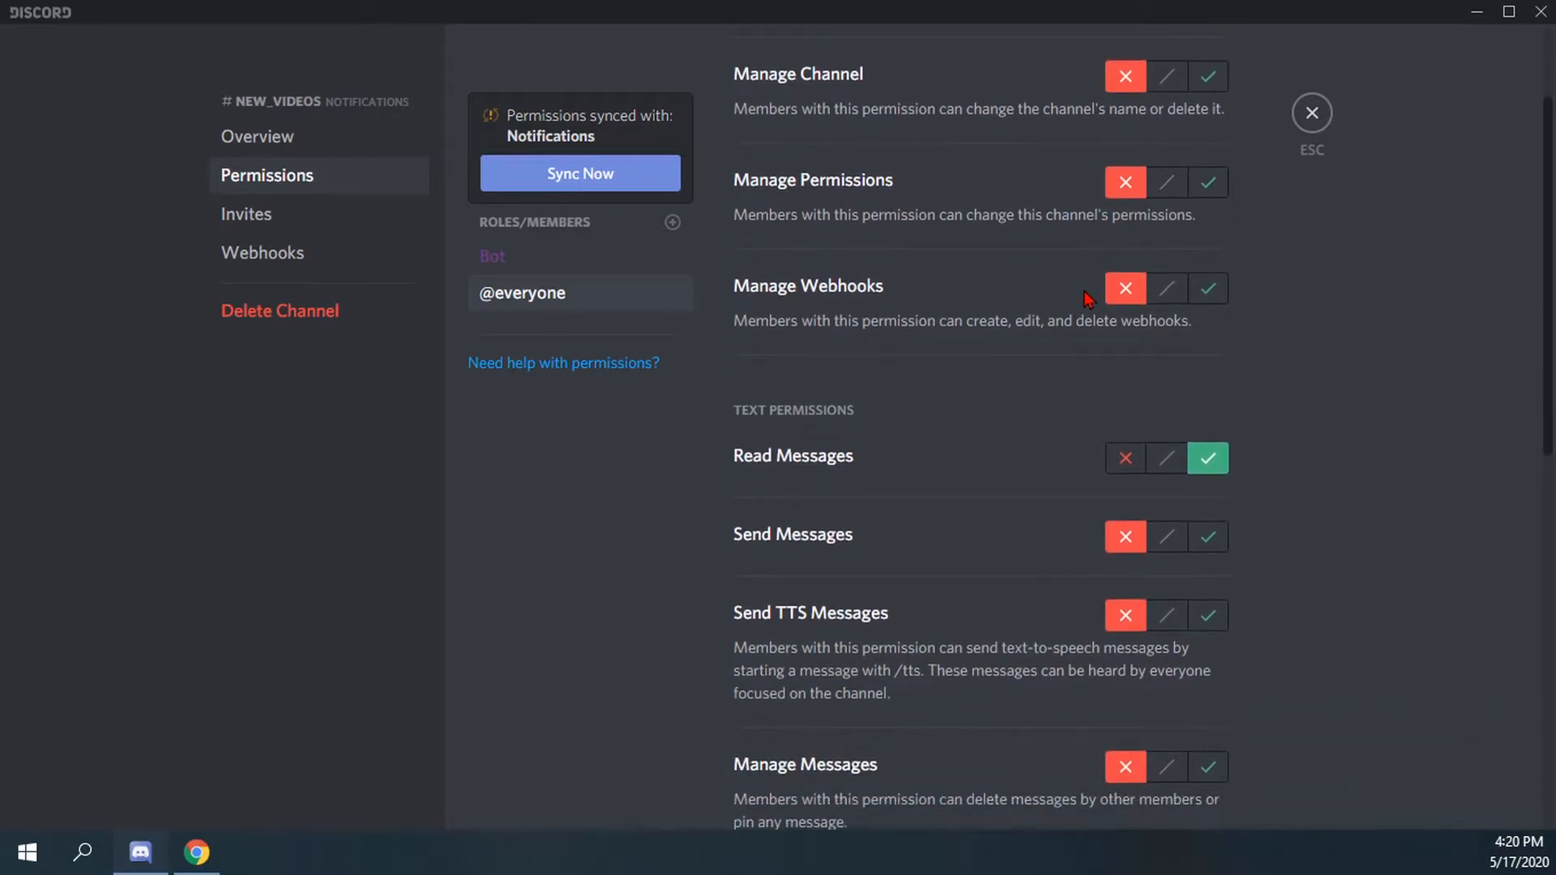
pyautogui.scroll(-1, 1085, 349)
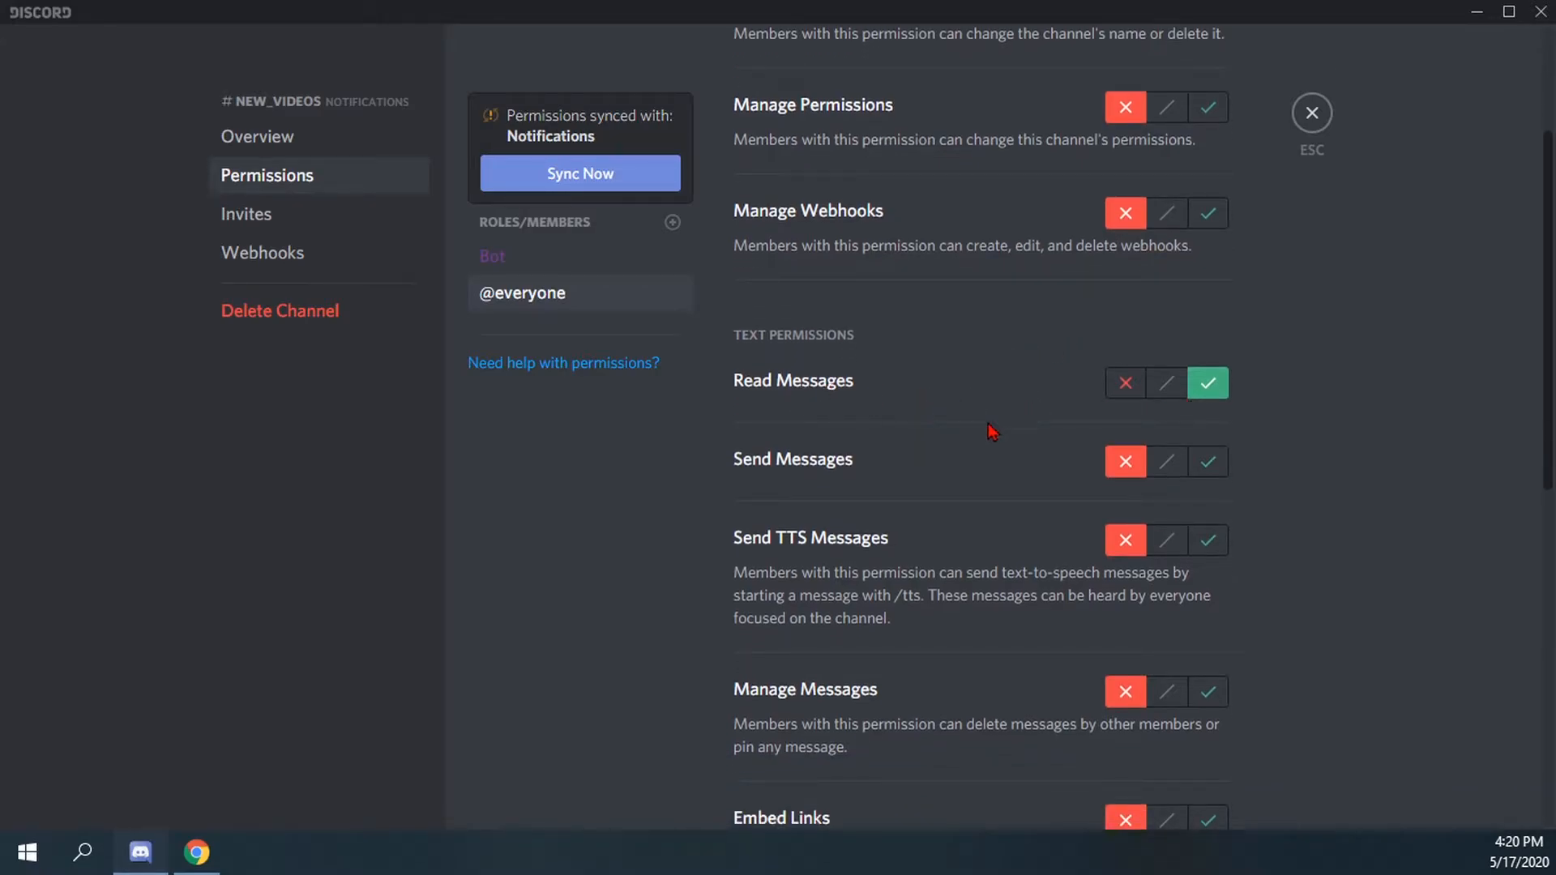
pyautogui.scroll(-1, 992, 434)
pyautogui.scroll(-2, 995, 441)
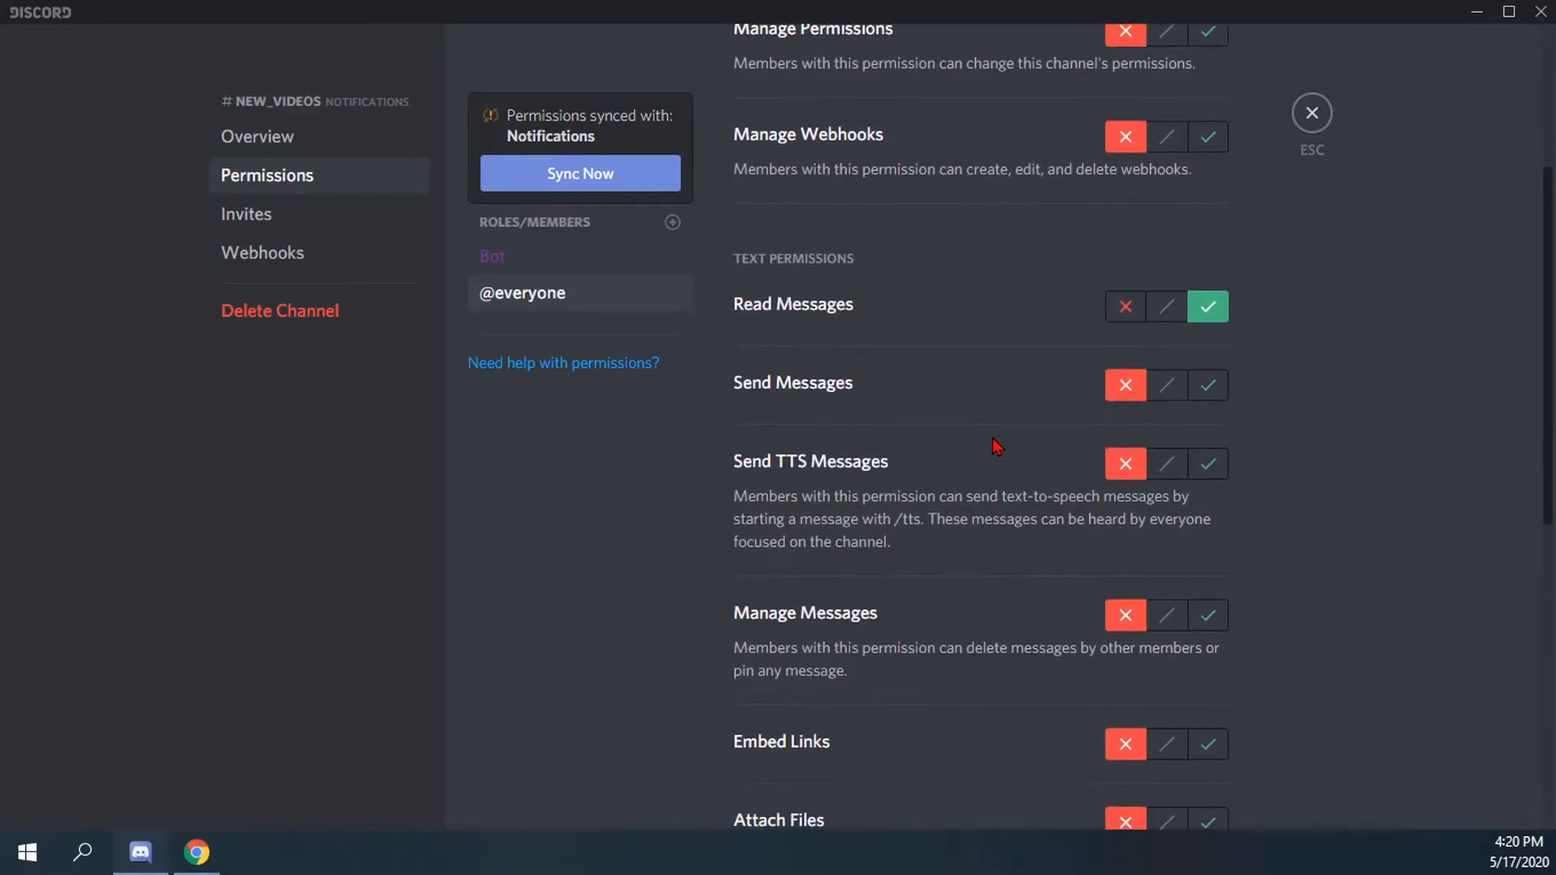
pyautogui.scroll(-1, 899, 460)
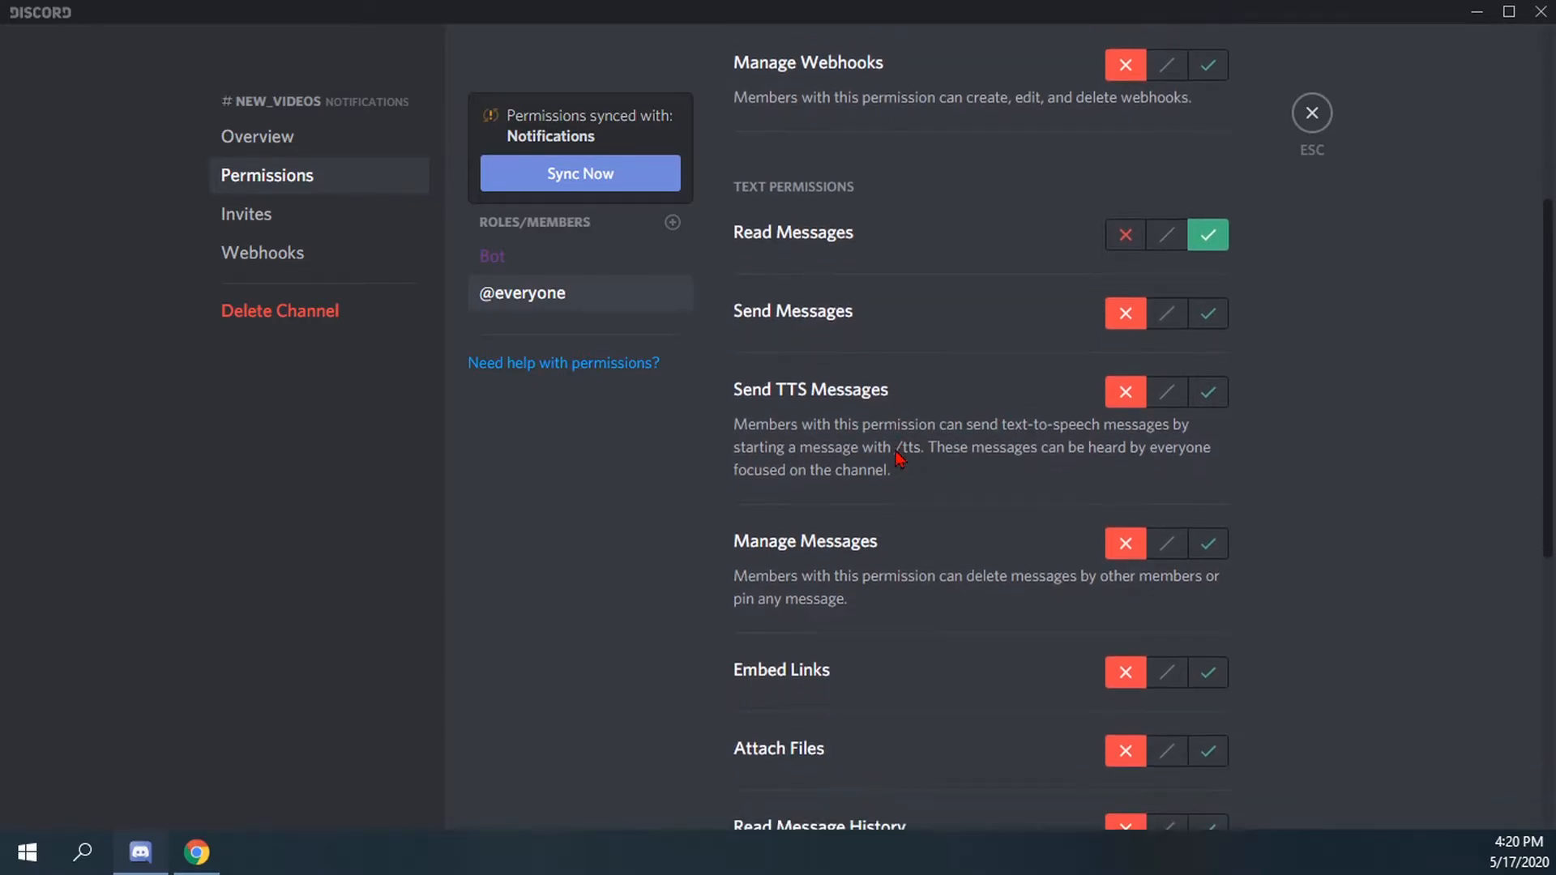
pyautogui.scroll(-15, 968, 482)
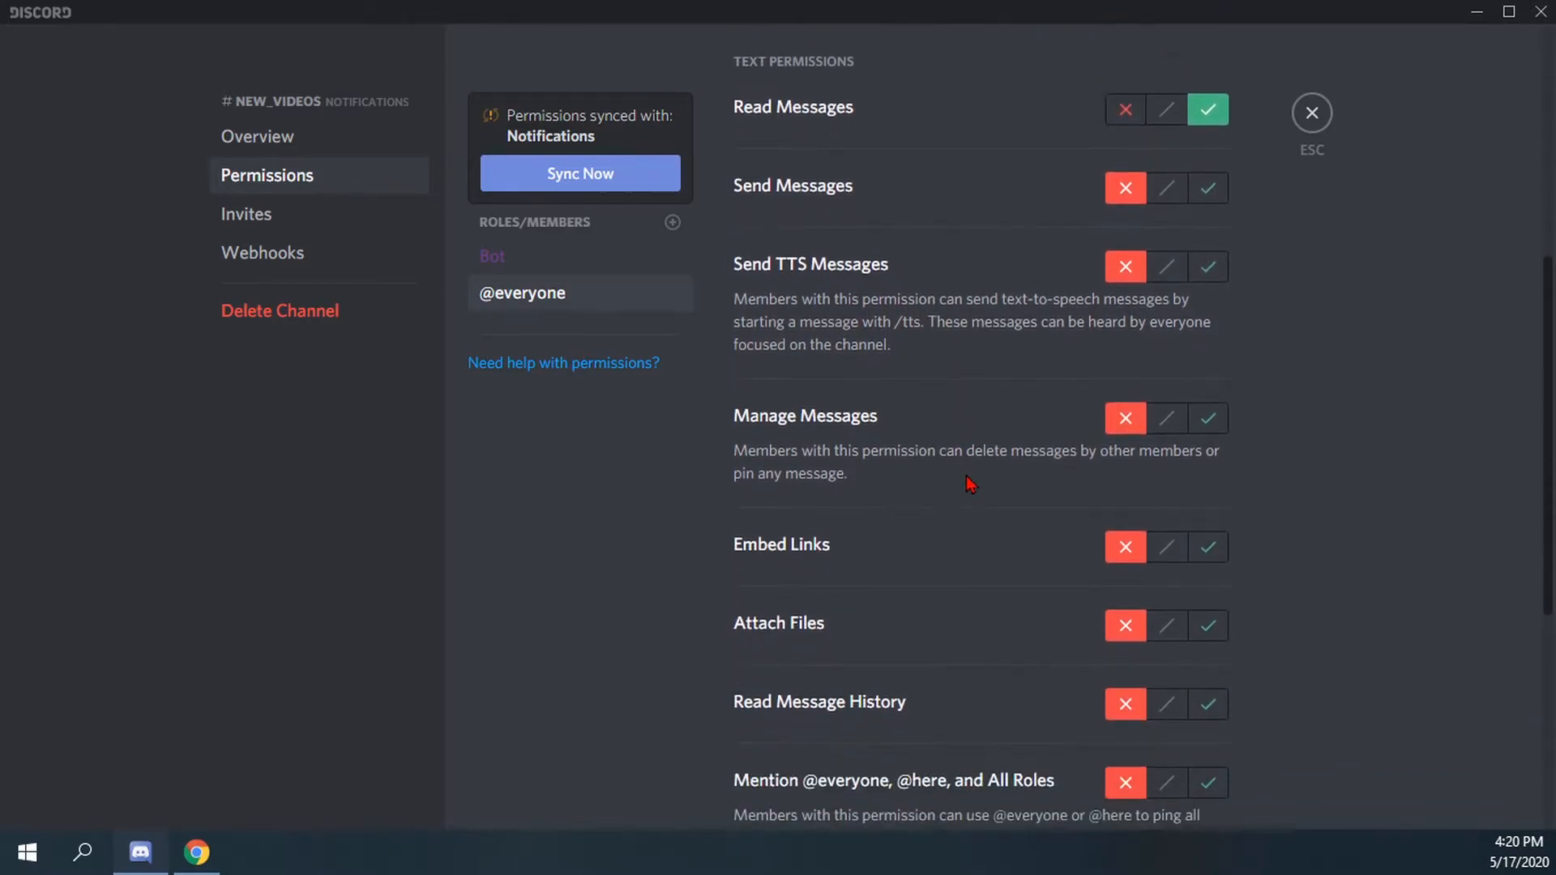
pyautogui.scroll(20, 966, 477)
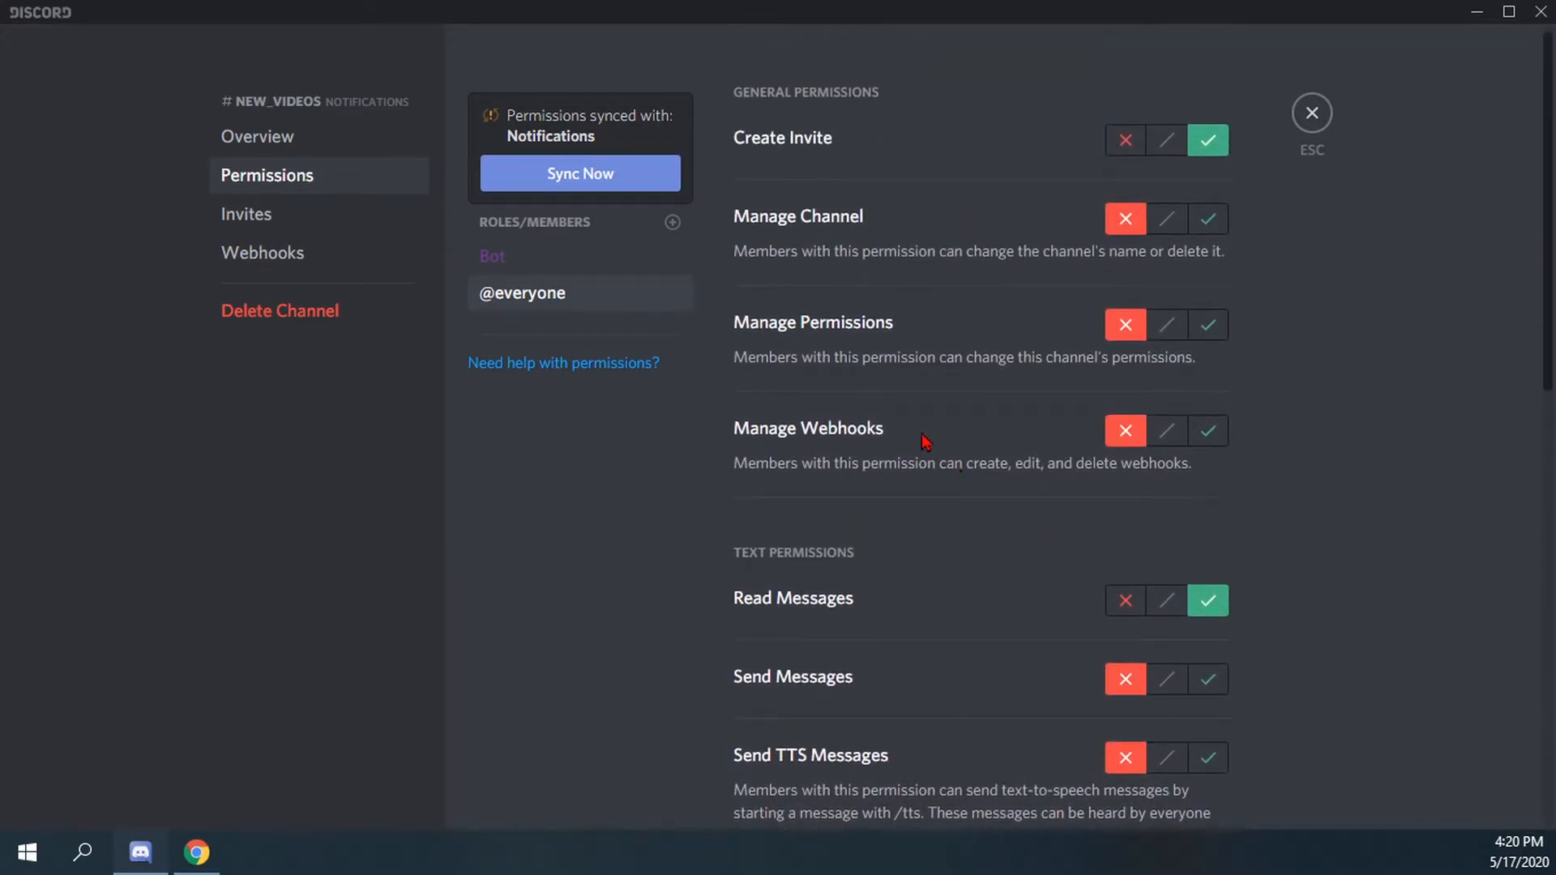
pyautogui.scroll(1, 1070, 525)
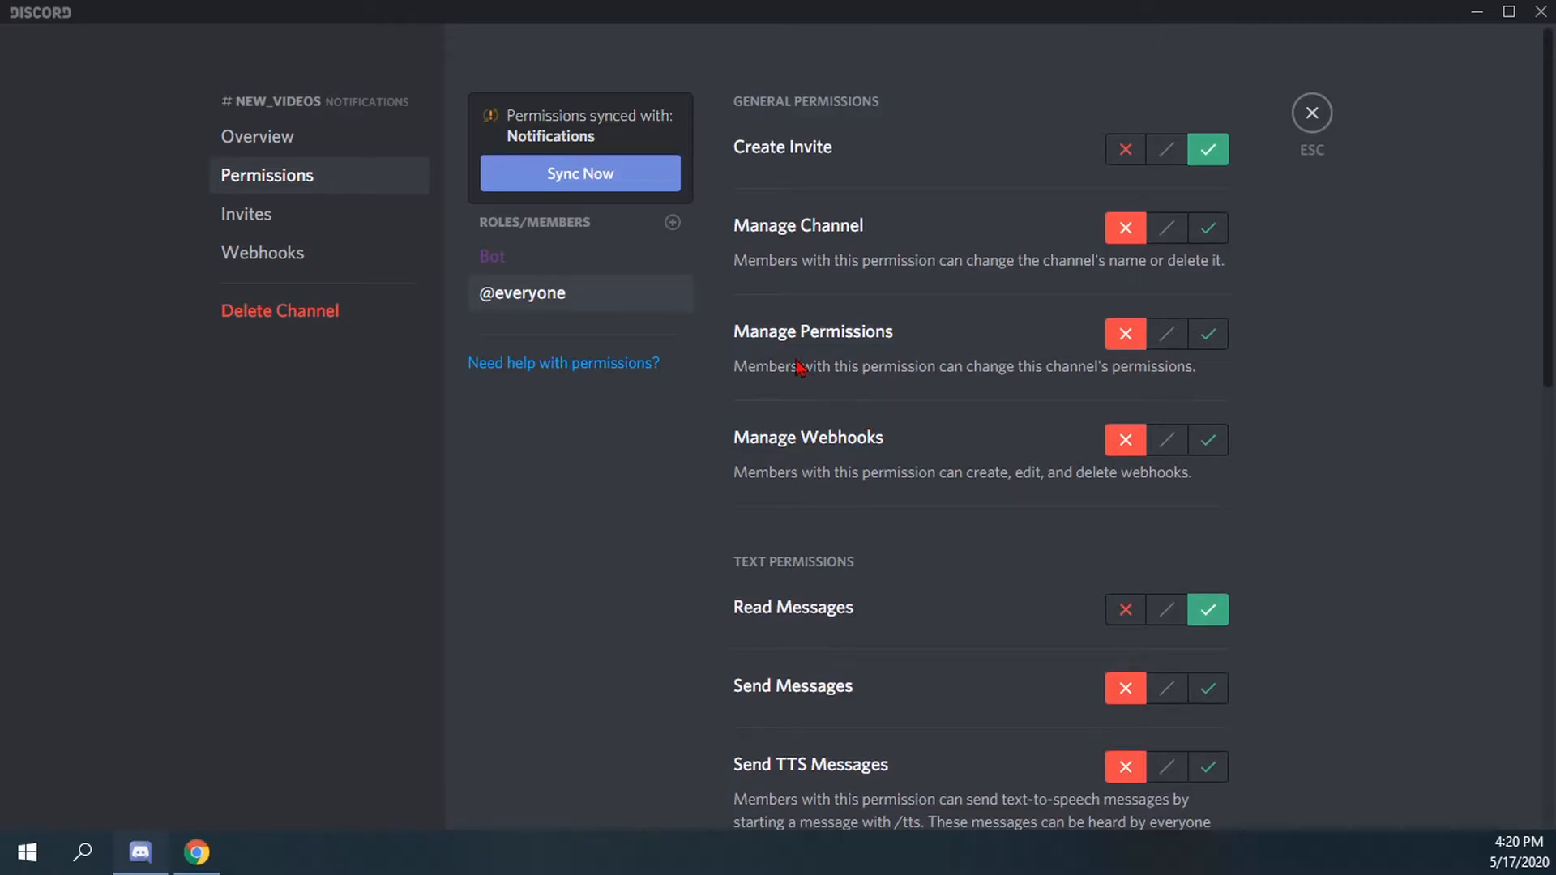
# For the Bot role, deny Create Invite, Manage Channel, Manage Permissions and Manage Webhooks.
pyautogui.click(578, 266)
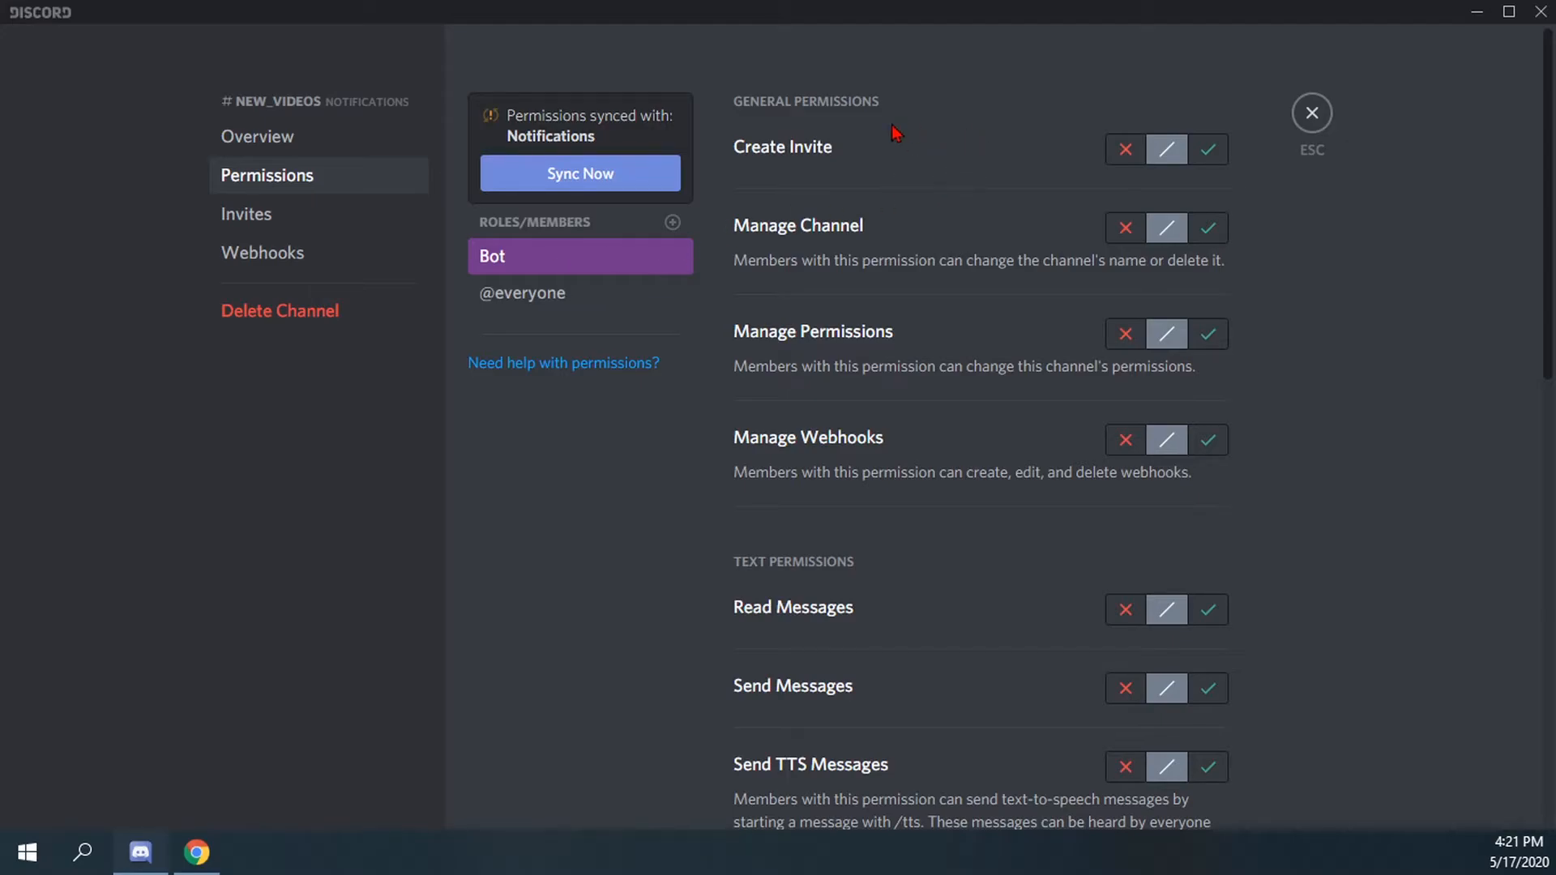
pyautogui.click(1124, 150)
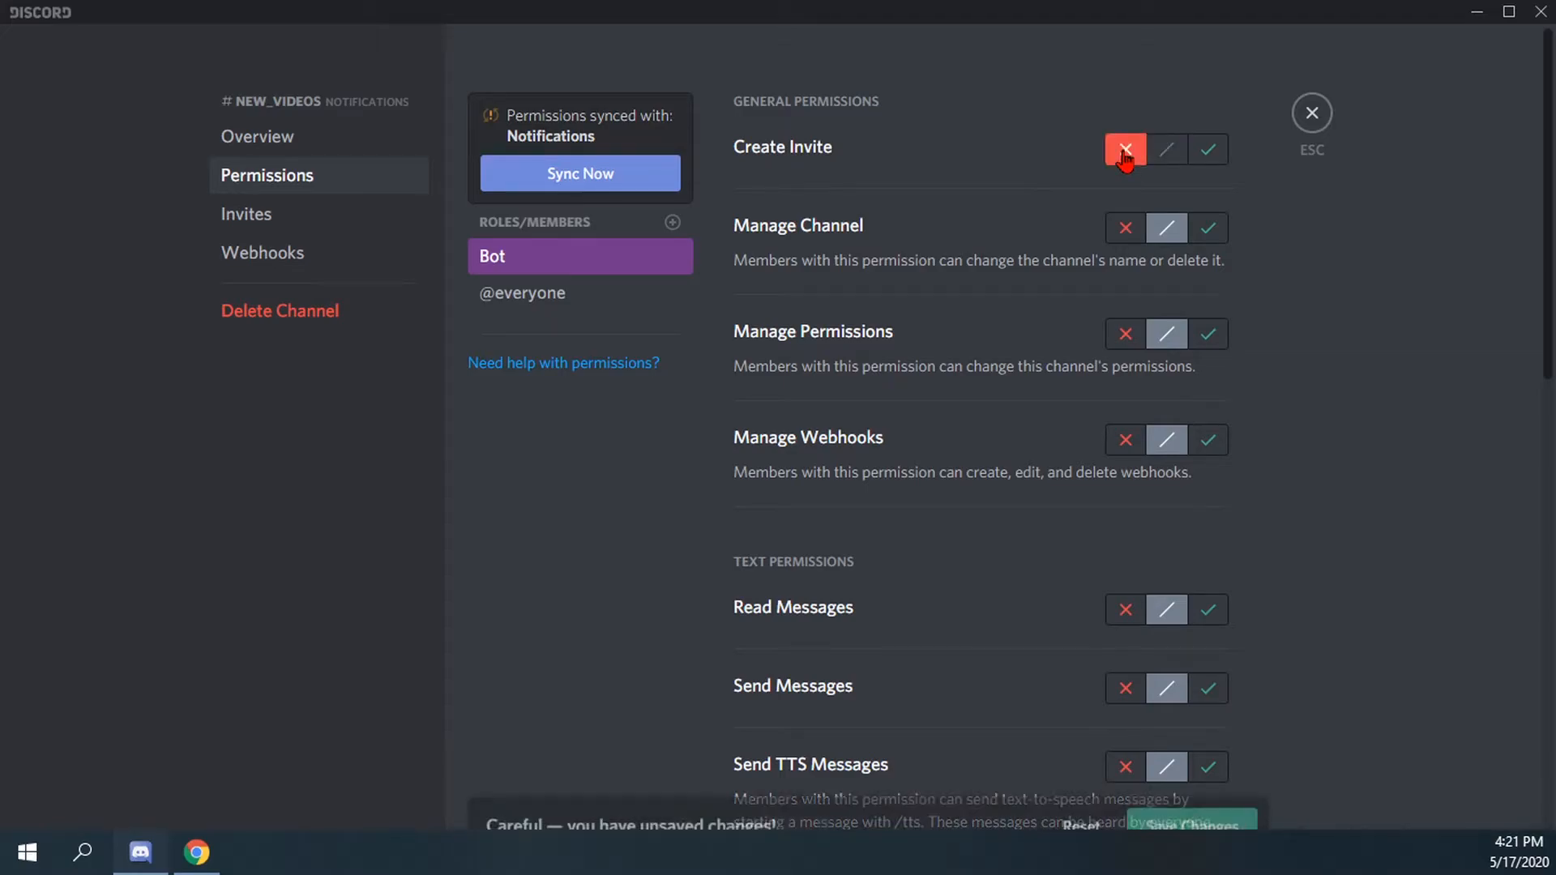
pyautogui.click(1127, 242)
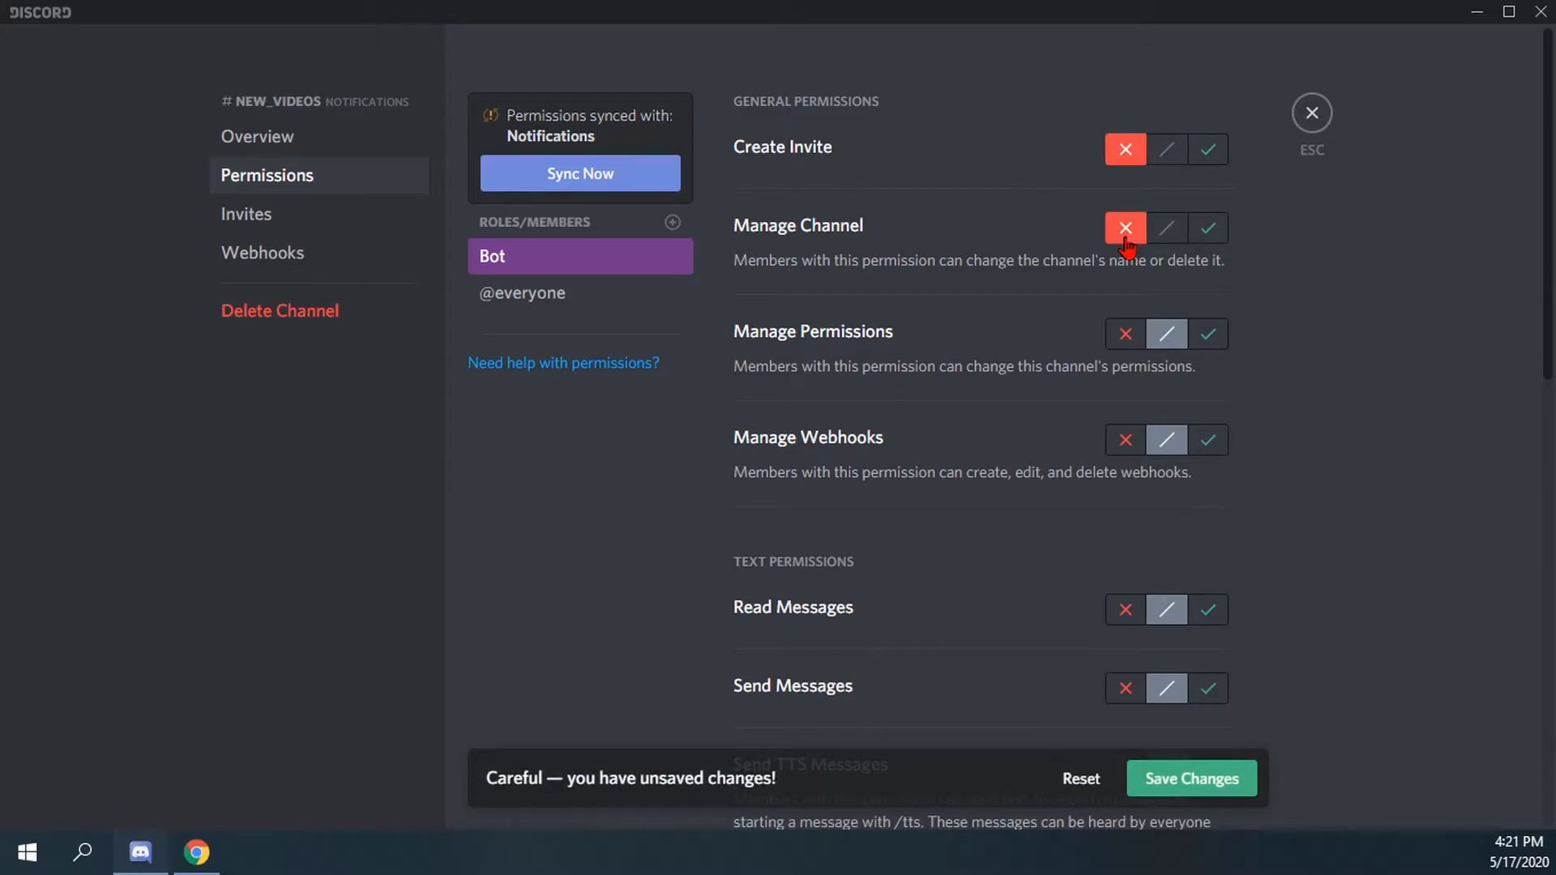
pyautogui.click(1131, 340)
pyautogui.click(1125, 442)
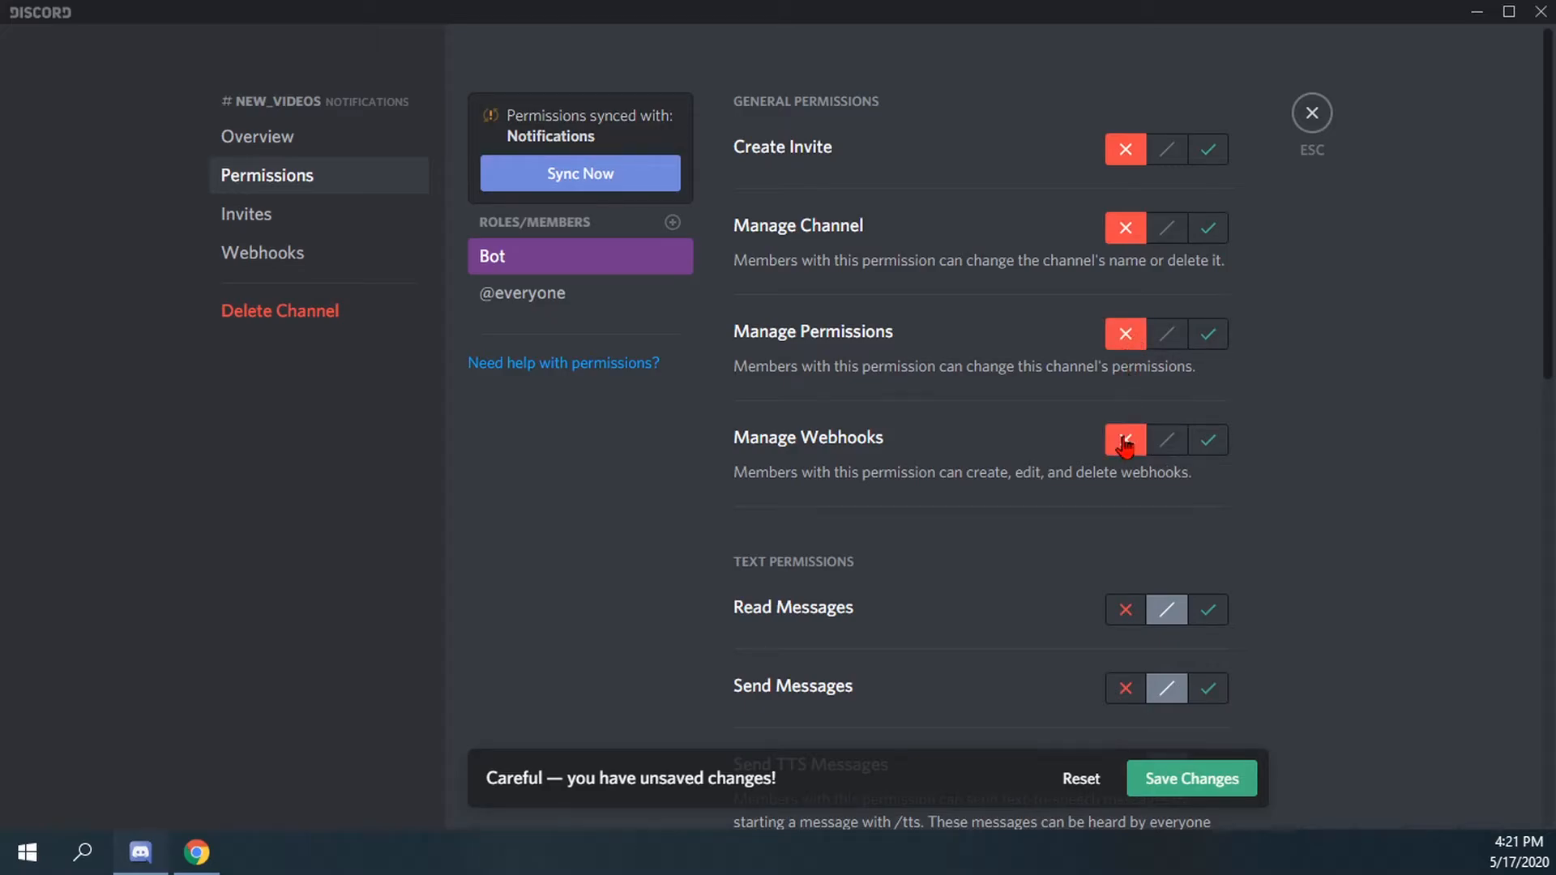
# Allow Send Messages for the Bot role and deny Read Messages, Send TTS Messages and Manage Messages.
pyautogui.scroll(-1, 1069, 603)
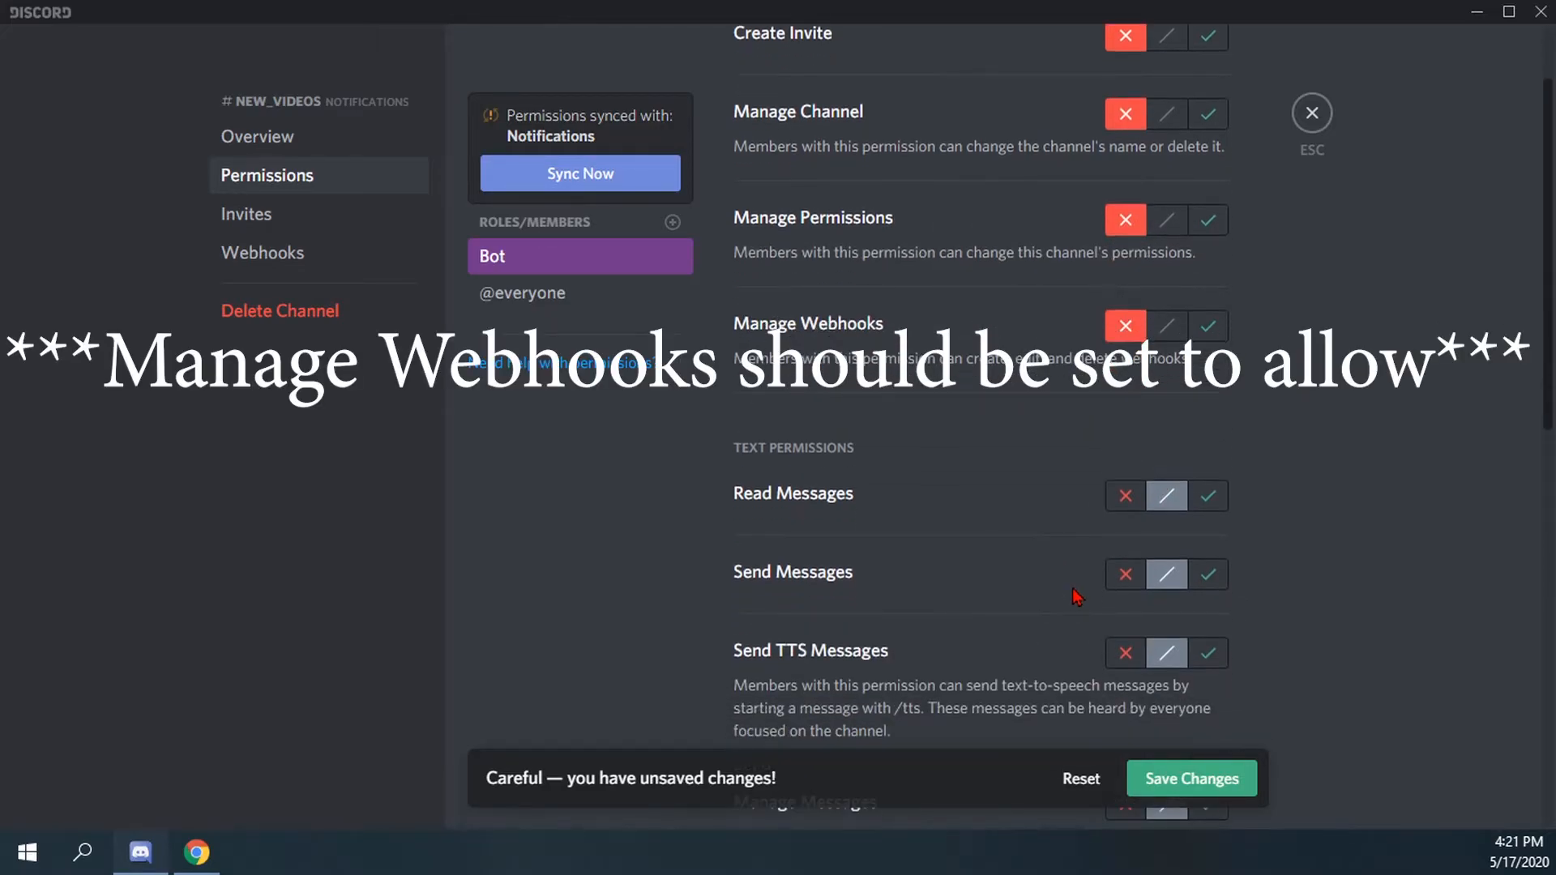
pyautogui.click(1135, 496)
pyautogui.click(1211, 577)
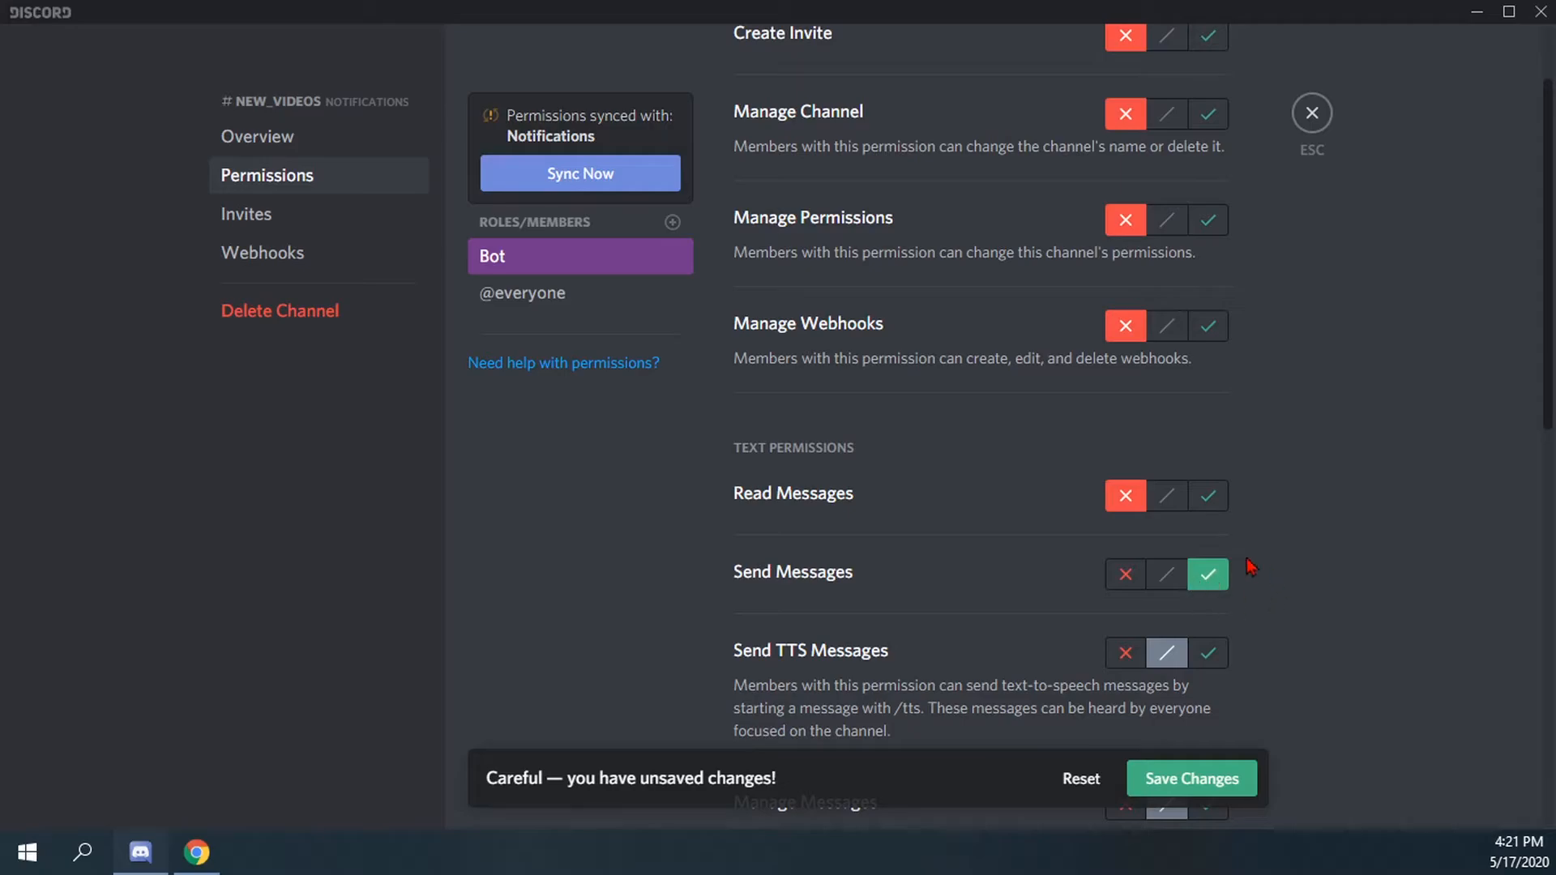
pyautogui.click(1124, 654)
pyautogui.scroll(-3, 1142, 648)
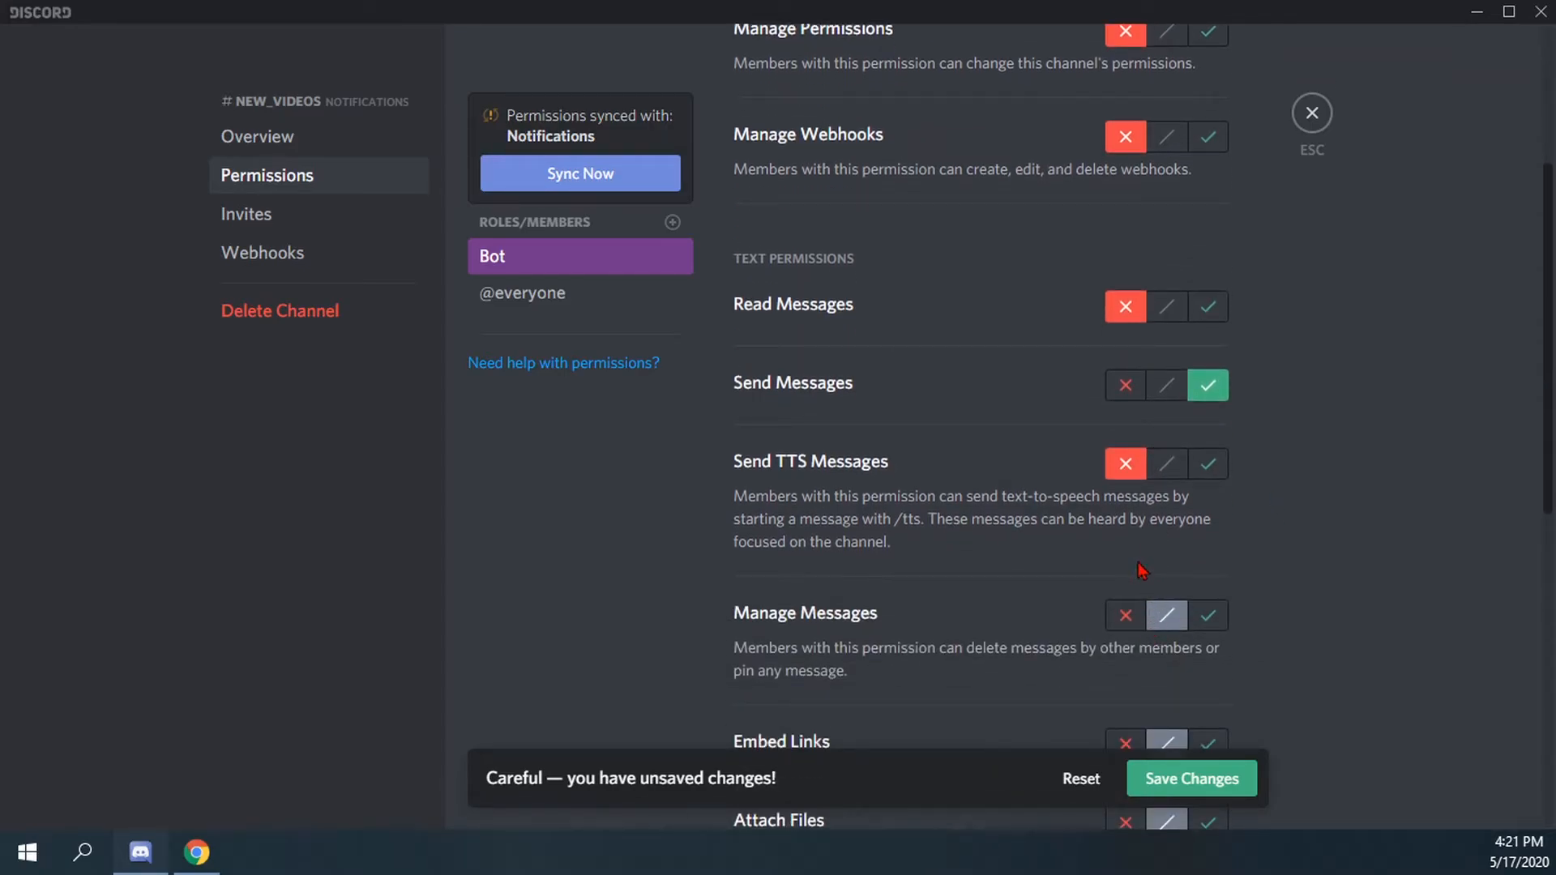
pyautogui.click(1127, 618)
# Allow the Embed Links and Attach Files permissions for the Bot role in the new_videos channel.
pyautogui.scroll(-3, 1127, 620)
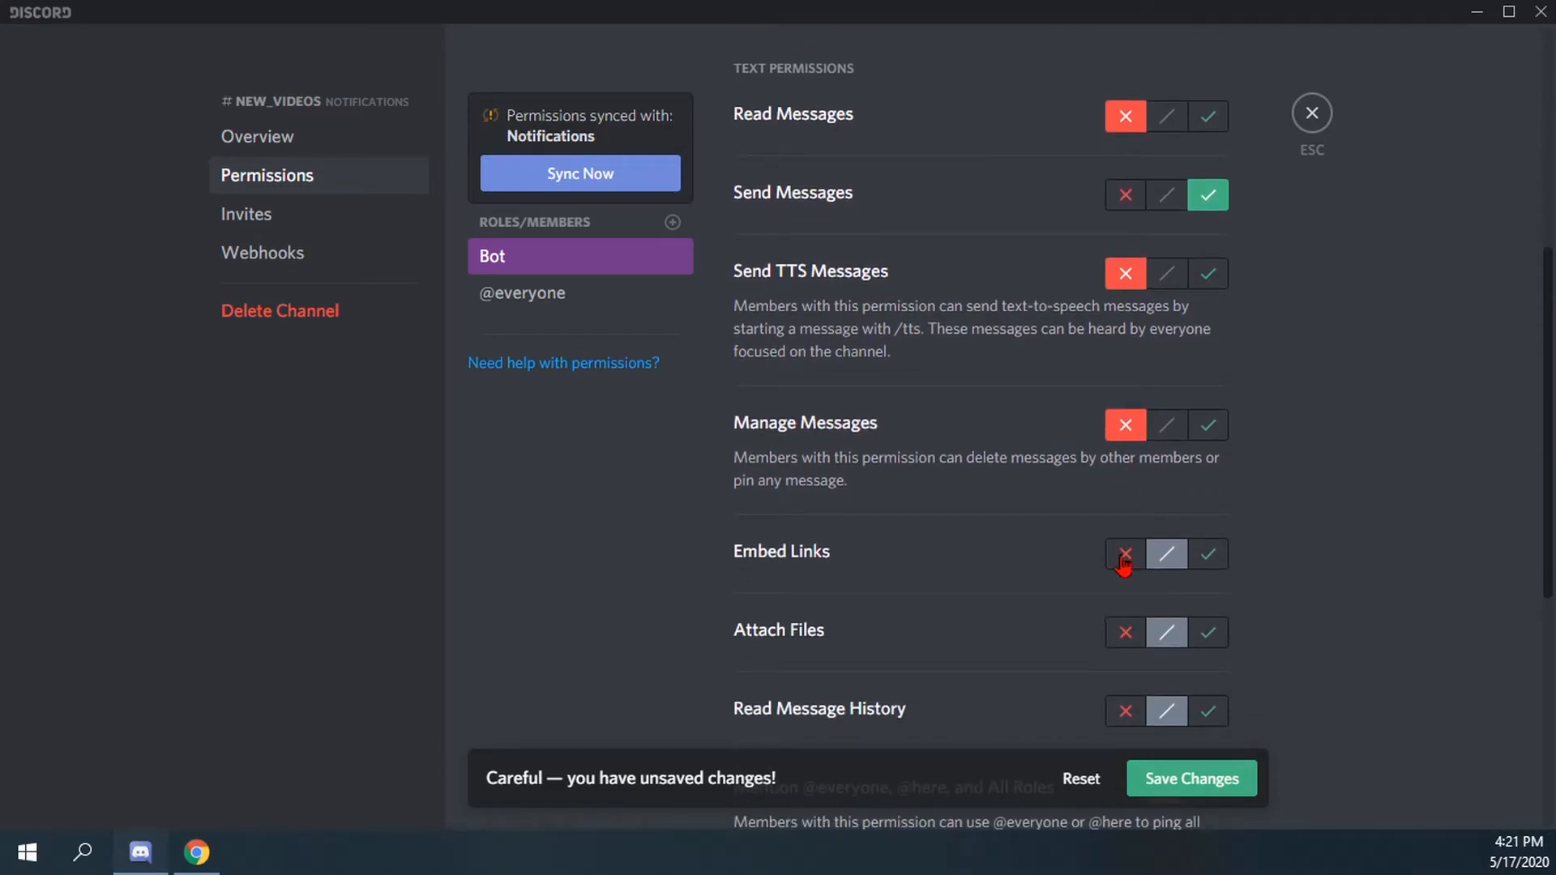
pyautogui.click(1209, 560)
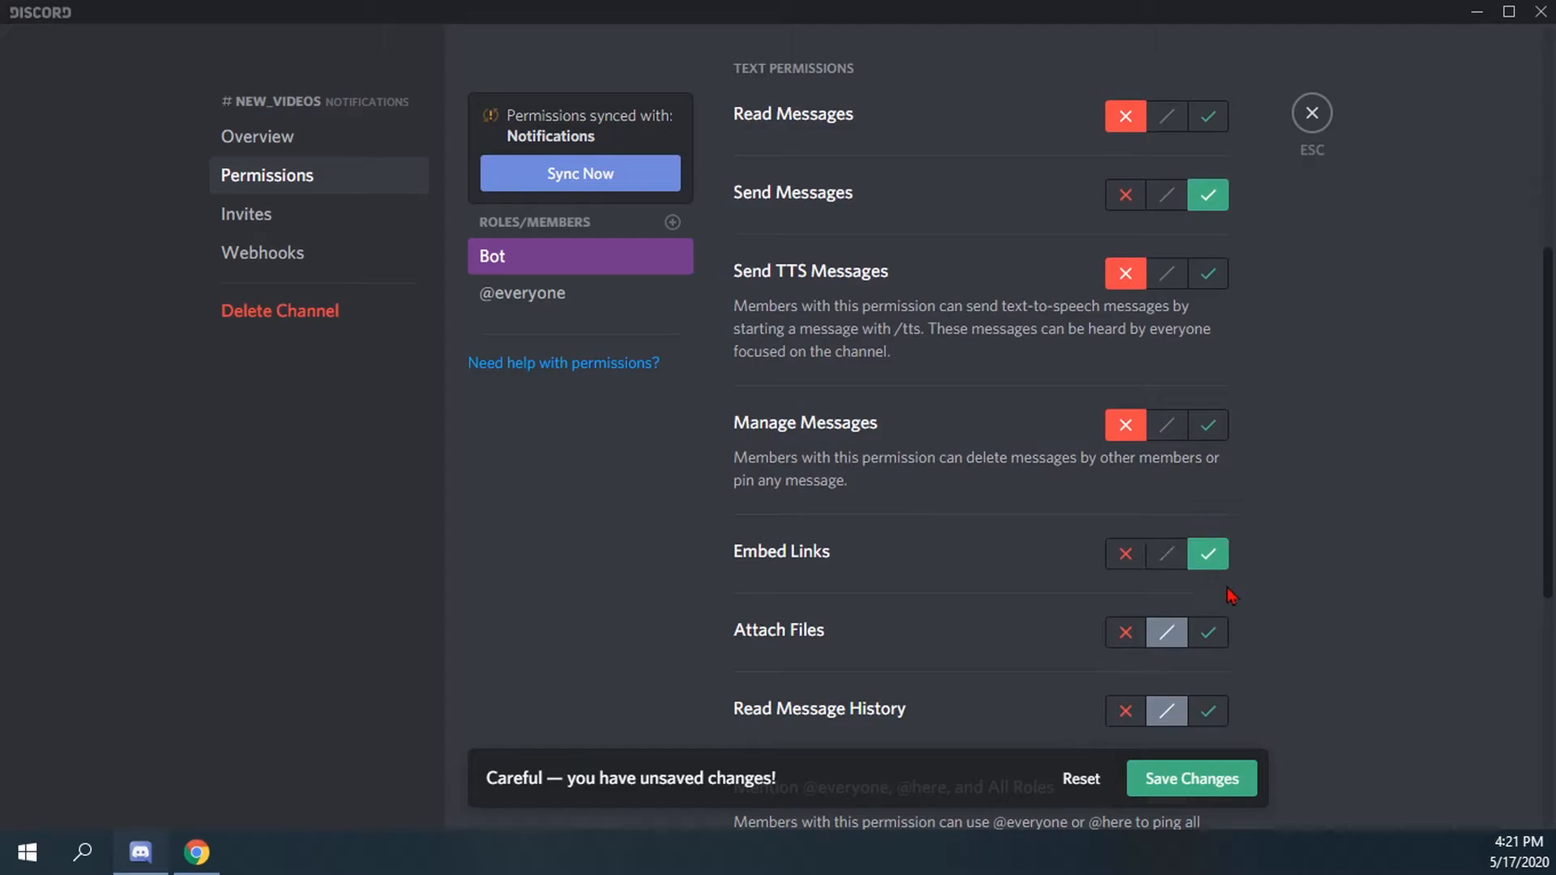
pyautogui.scroll(-1, 1235, 608)
pyautogui.click(1212, 560)
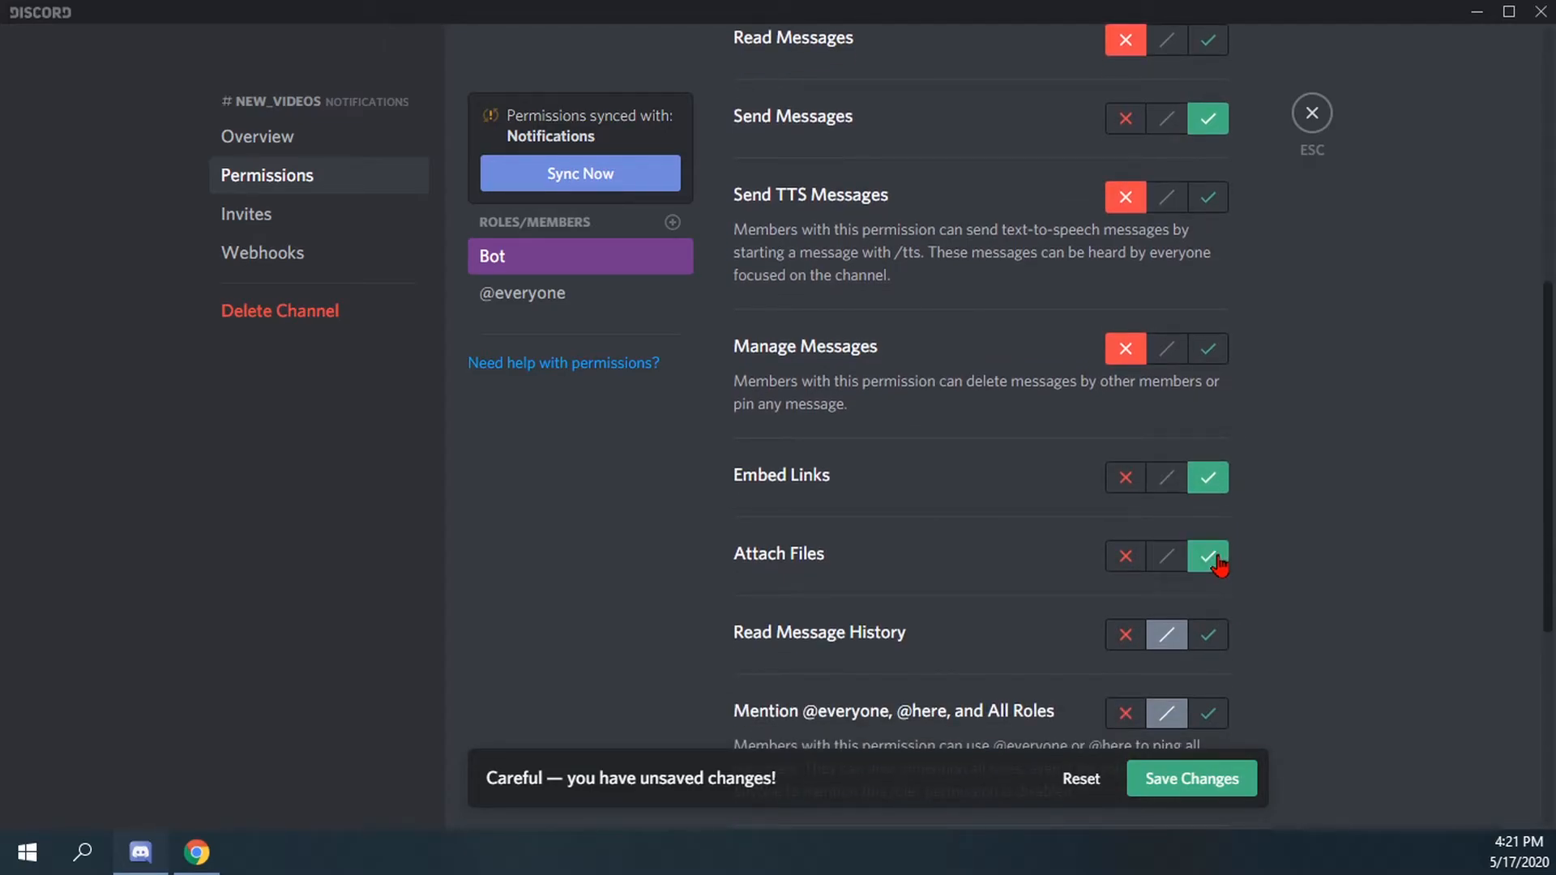
pyautogui.scroll(-2, 1260, 637)
pyautogui.click(1125, 527)
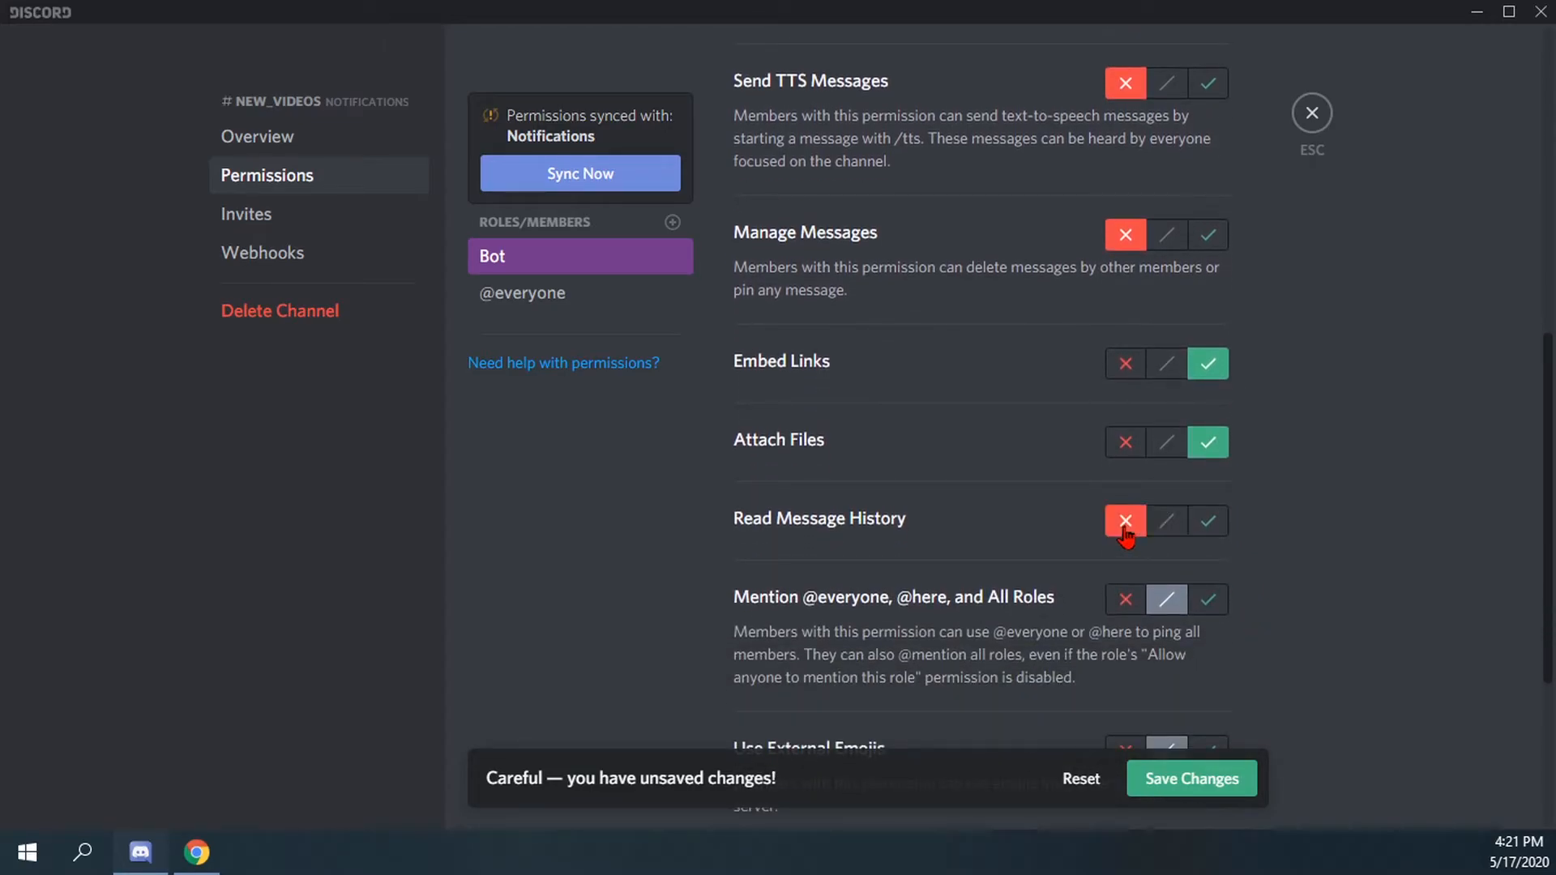
pyautogui.click(1126, 601)
pyautogui.scroll(-3, 1128, 600)
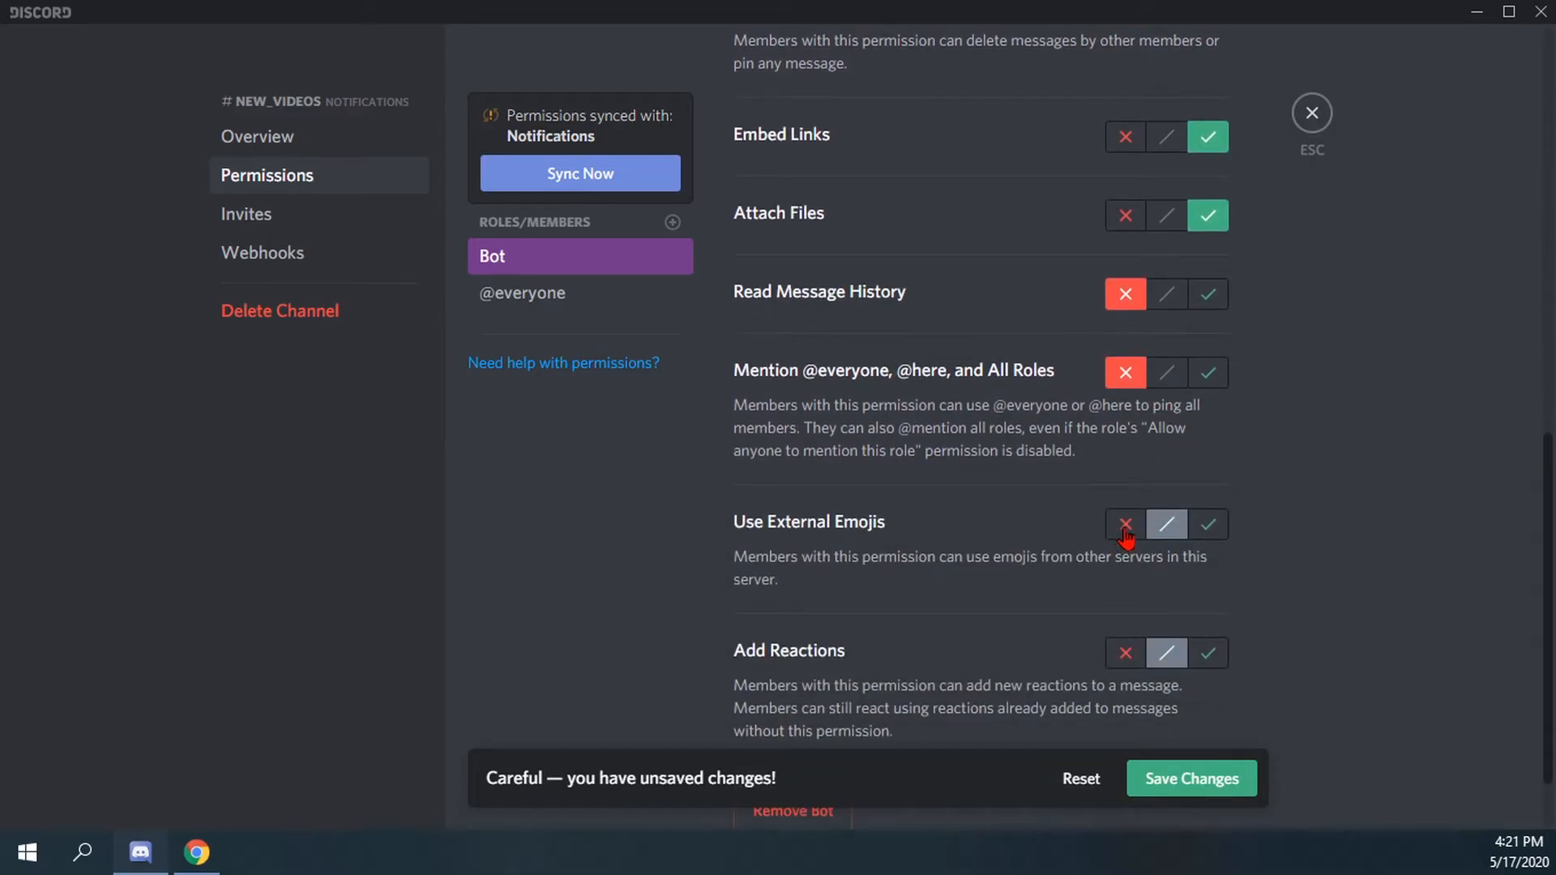
pyautogui.click(1125, 526)
pyautogui.scroll(-1, 1128, 583)
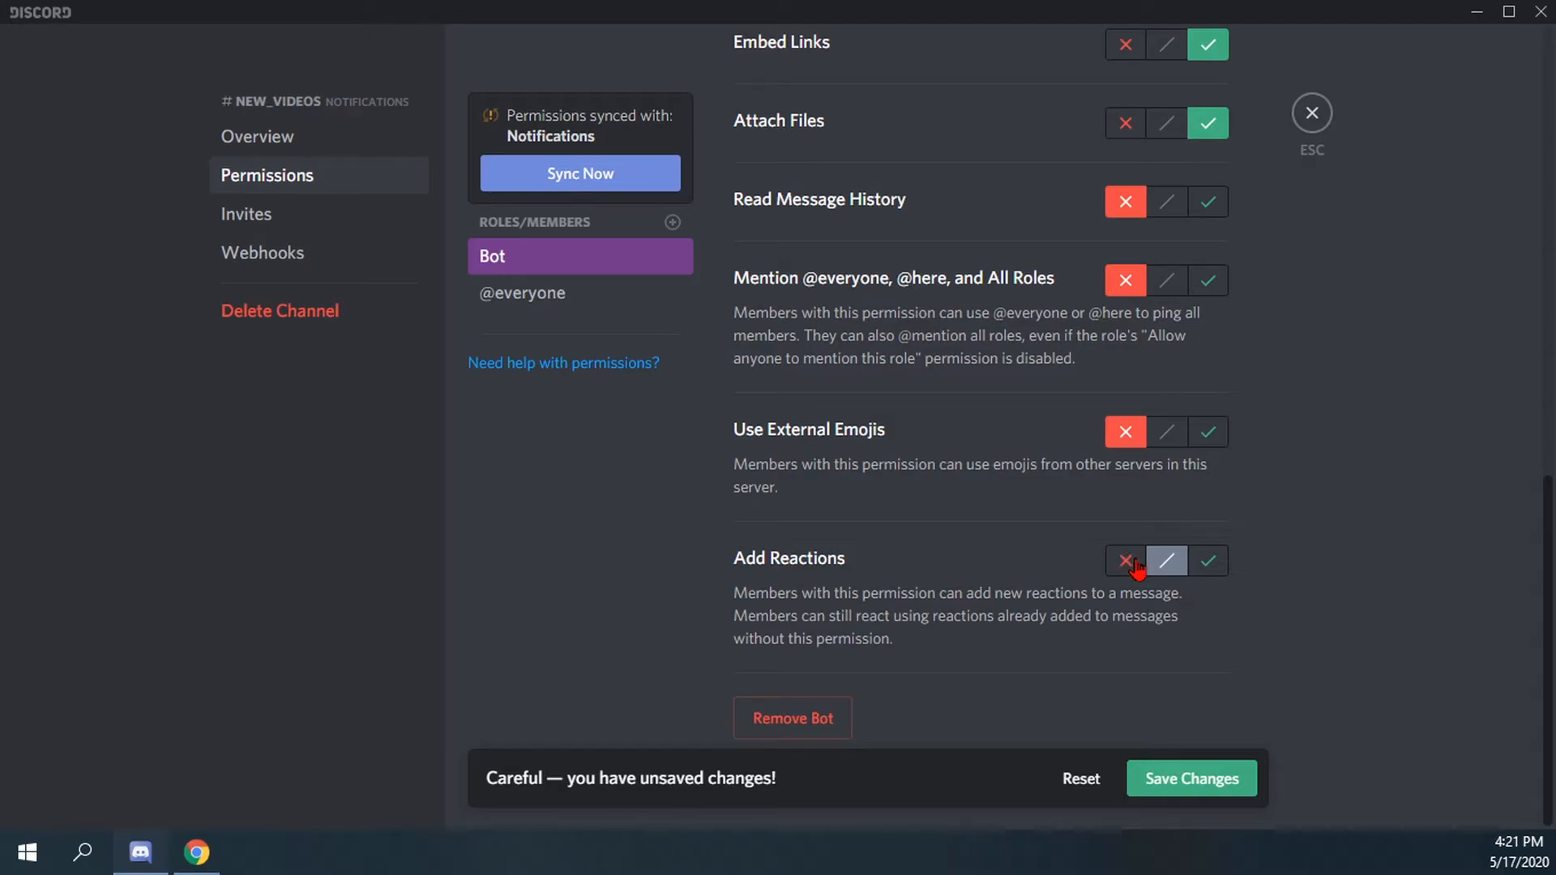
pyautogui.click(1135, 560)
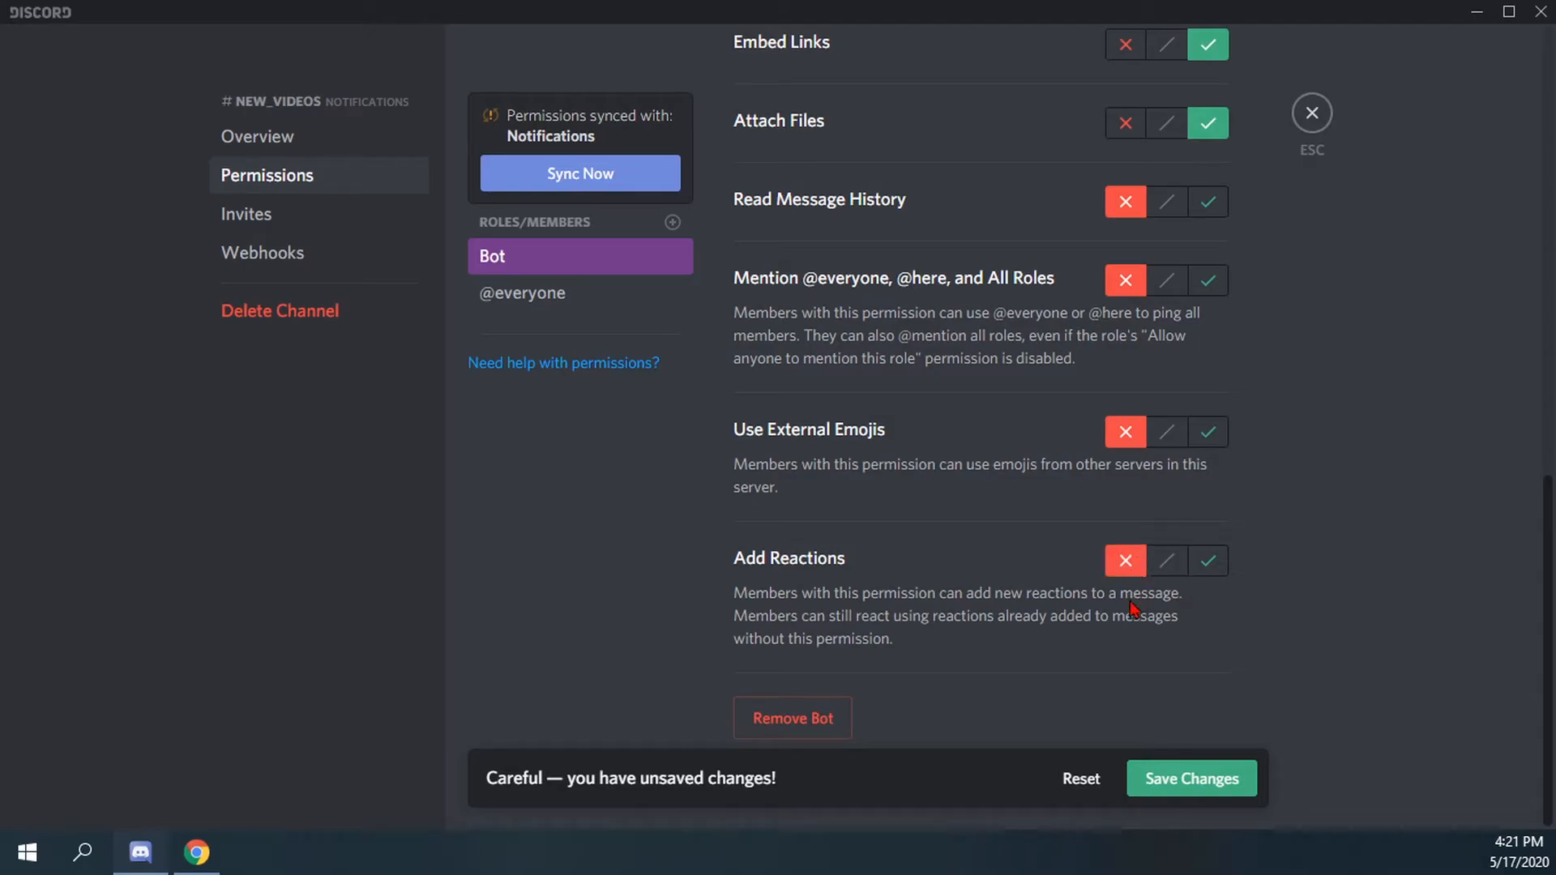
pyautogui.click(1213, 786)
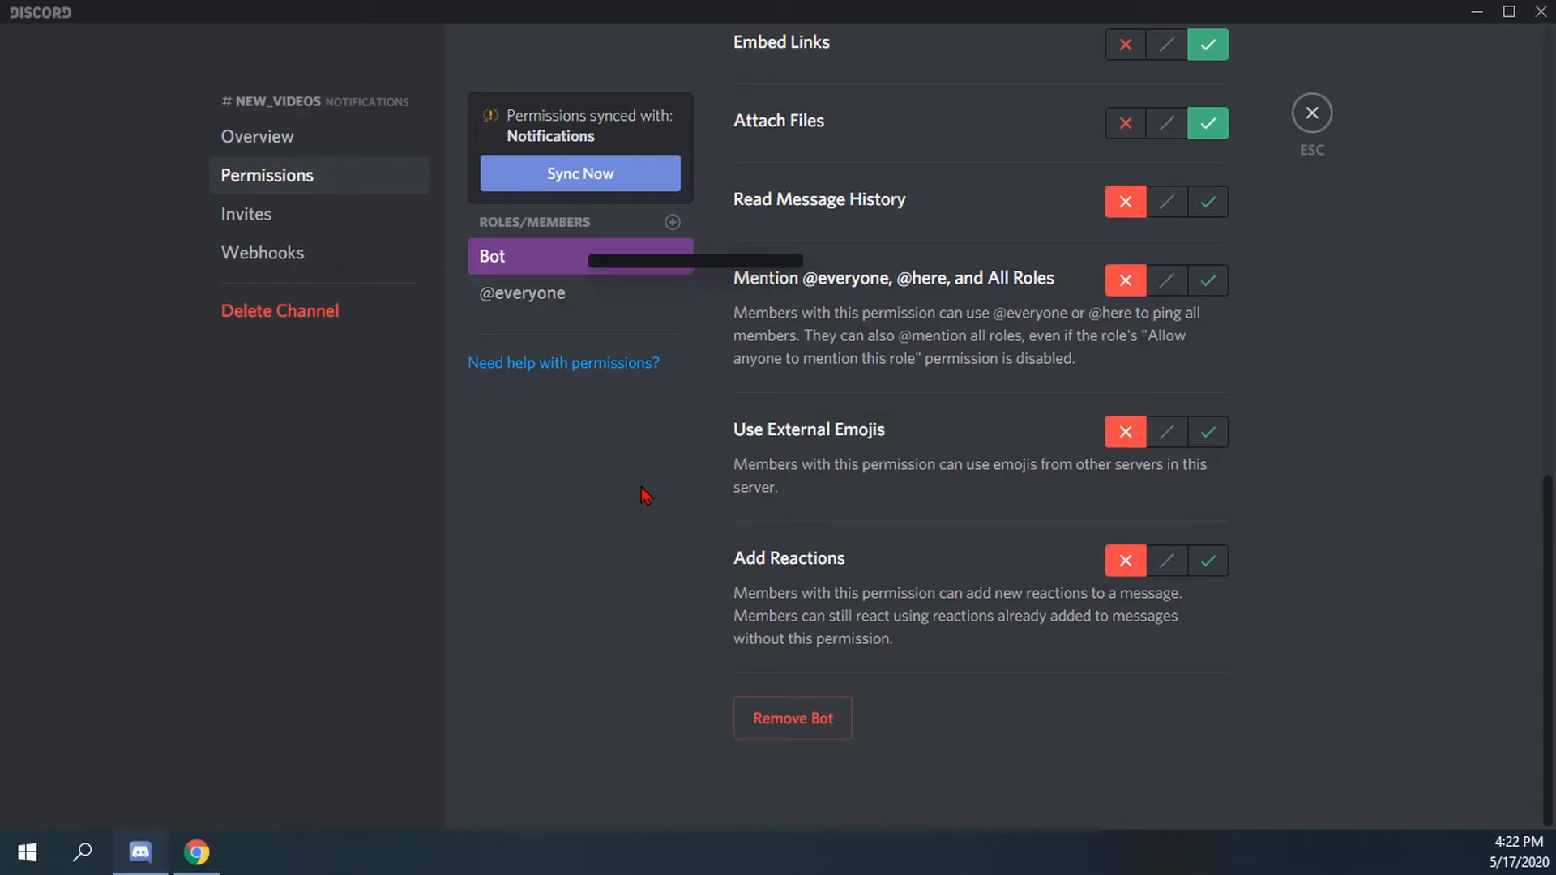
# Look over the saved Bot role permissions for the channel from the text permissions up to the general ones.
pyautogui.scroll(10, 776, 484)
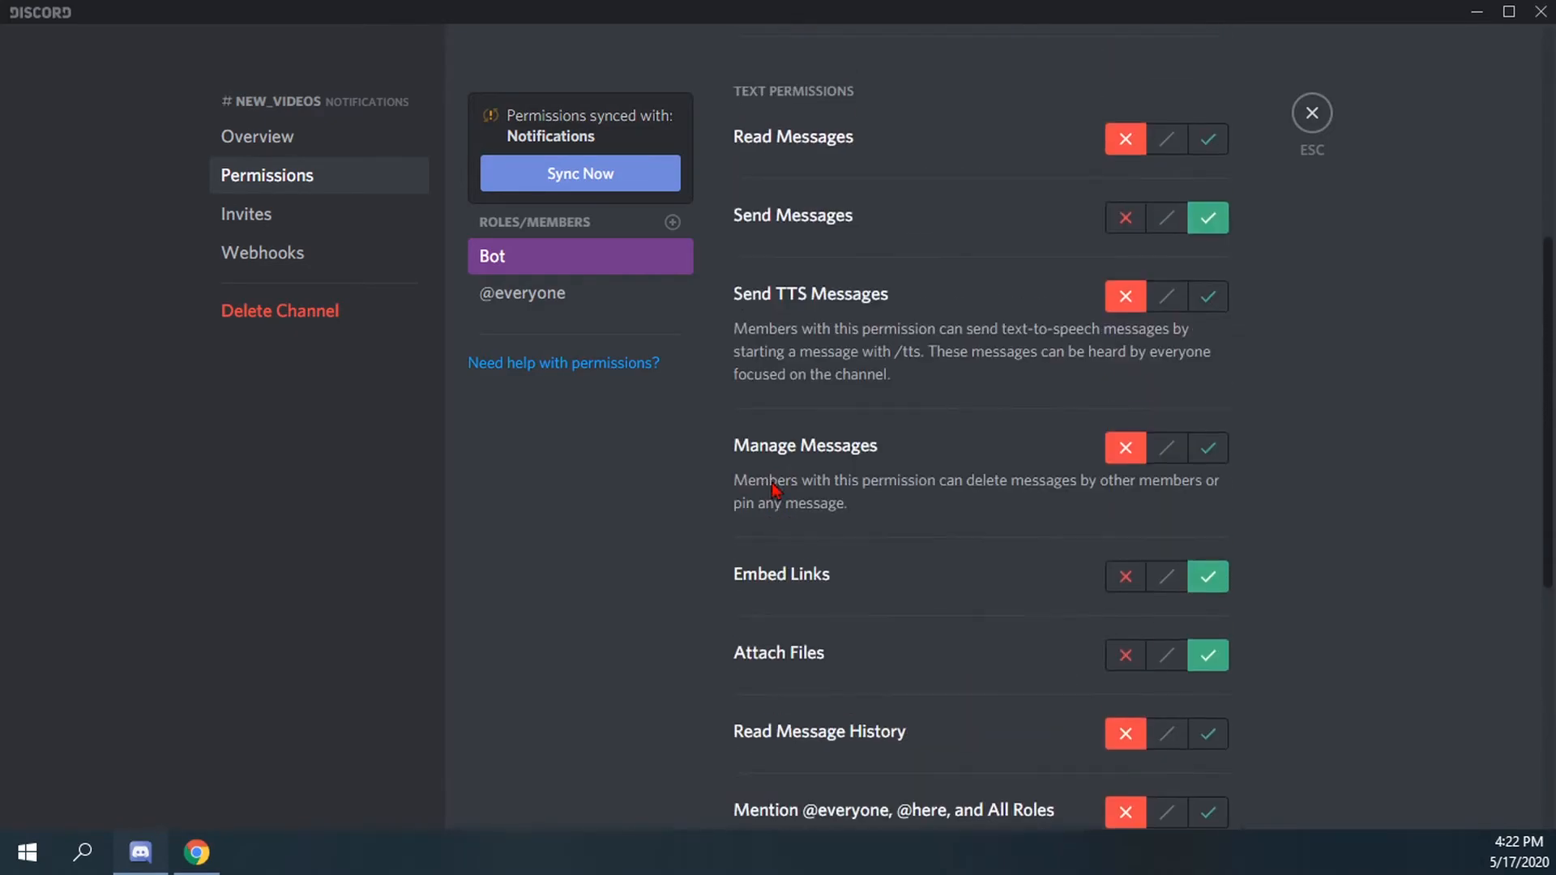
pyautogui.scroll(-10, 778, 485)
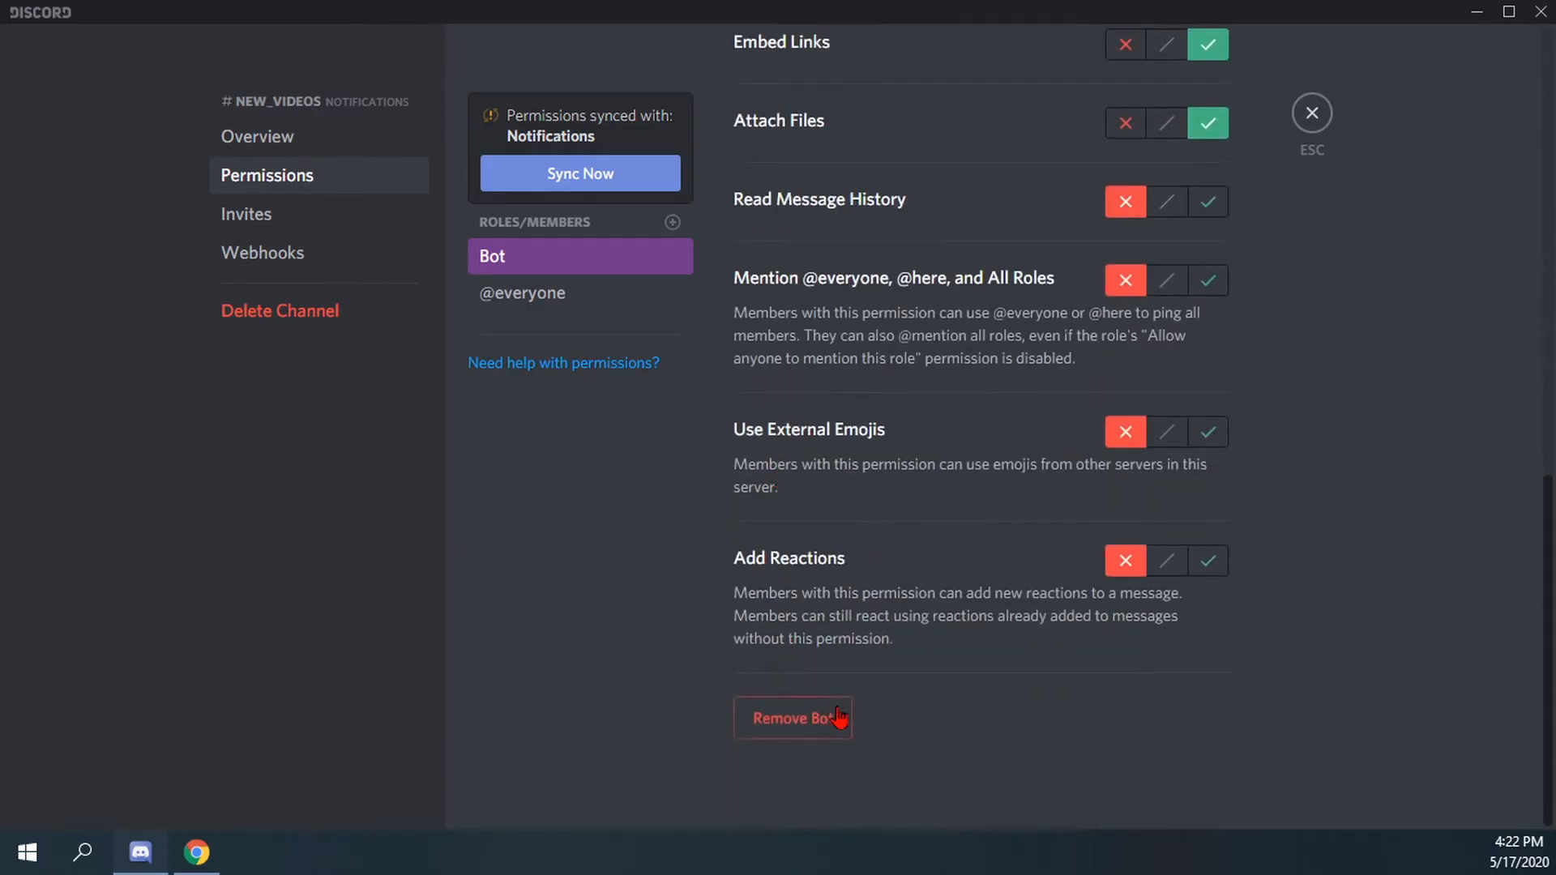
pyautogui.click(801, 729)
pyautogui.scroll(1, 837, 585)
pyautogui.scroll(8, 806, 511)
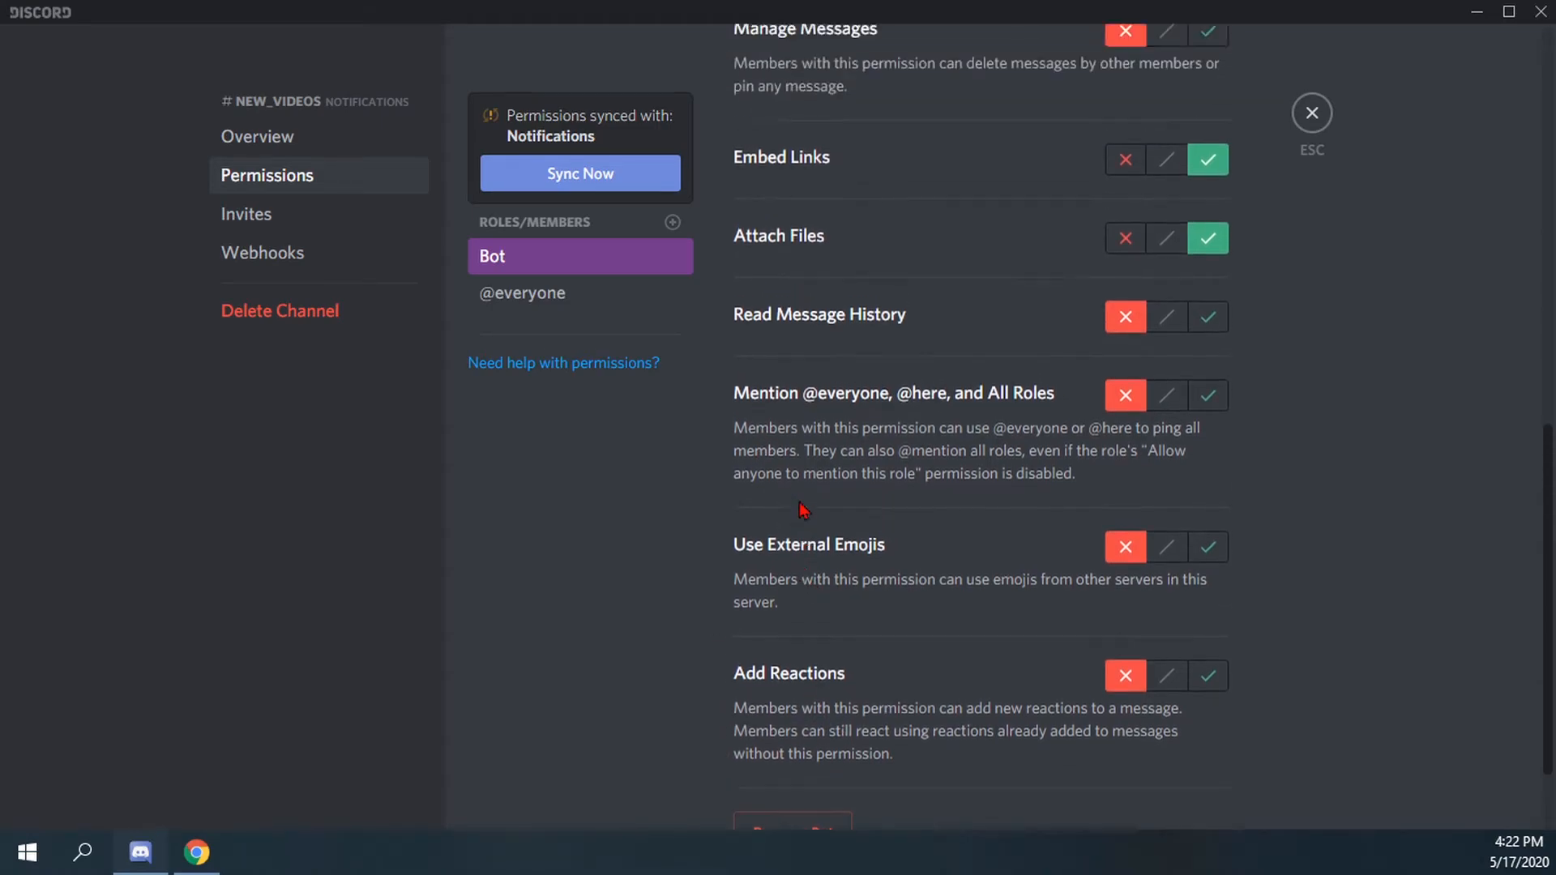
pyautogui.scroll(5, 802, 509)
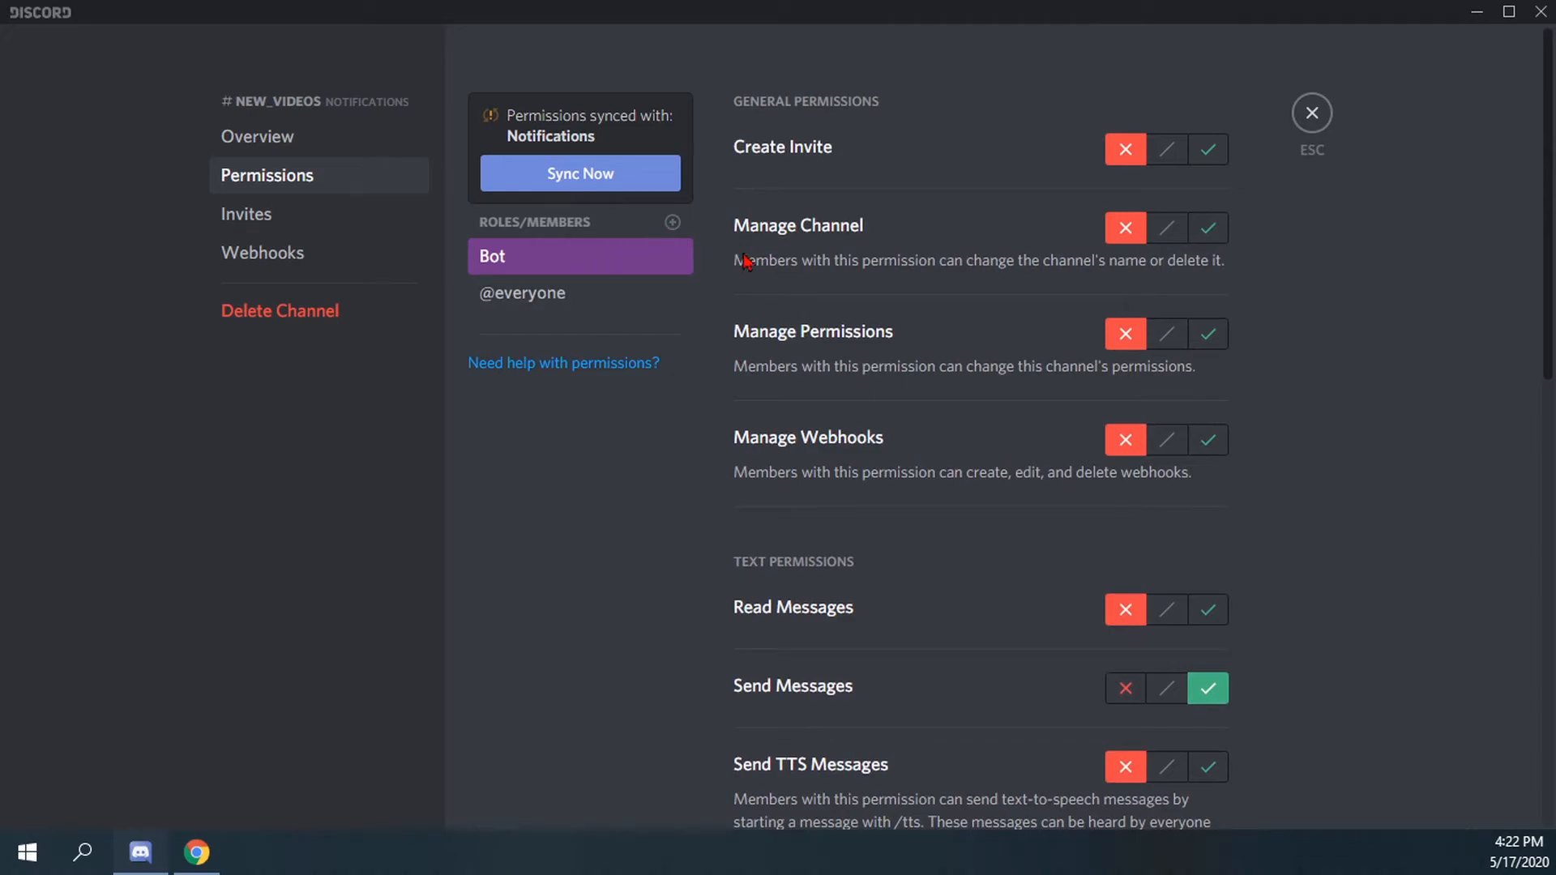
# Browse the roles and members available to add to the channel's permissions, and leave the channel settings without adding any.
pyautogui.click(674, 224)
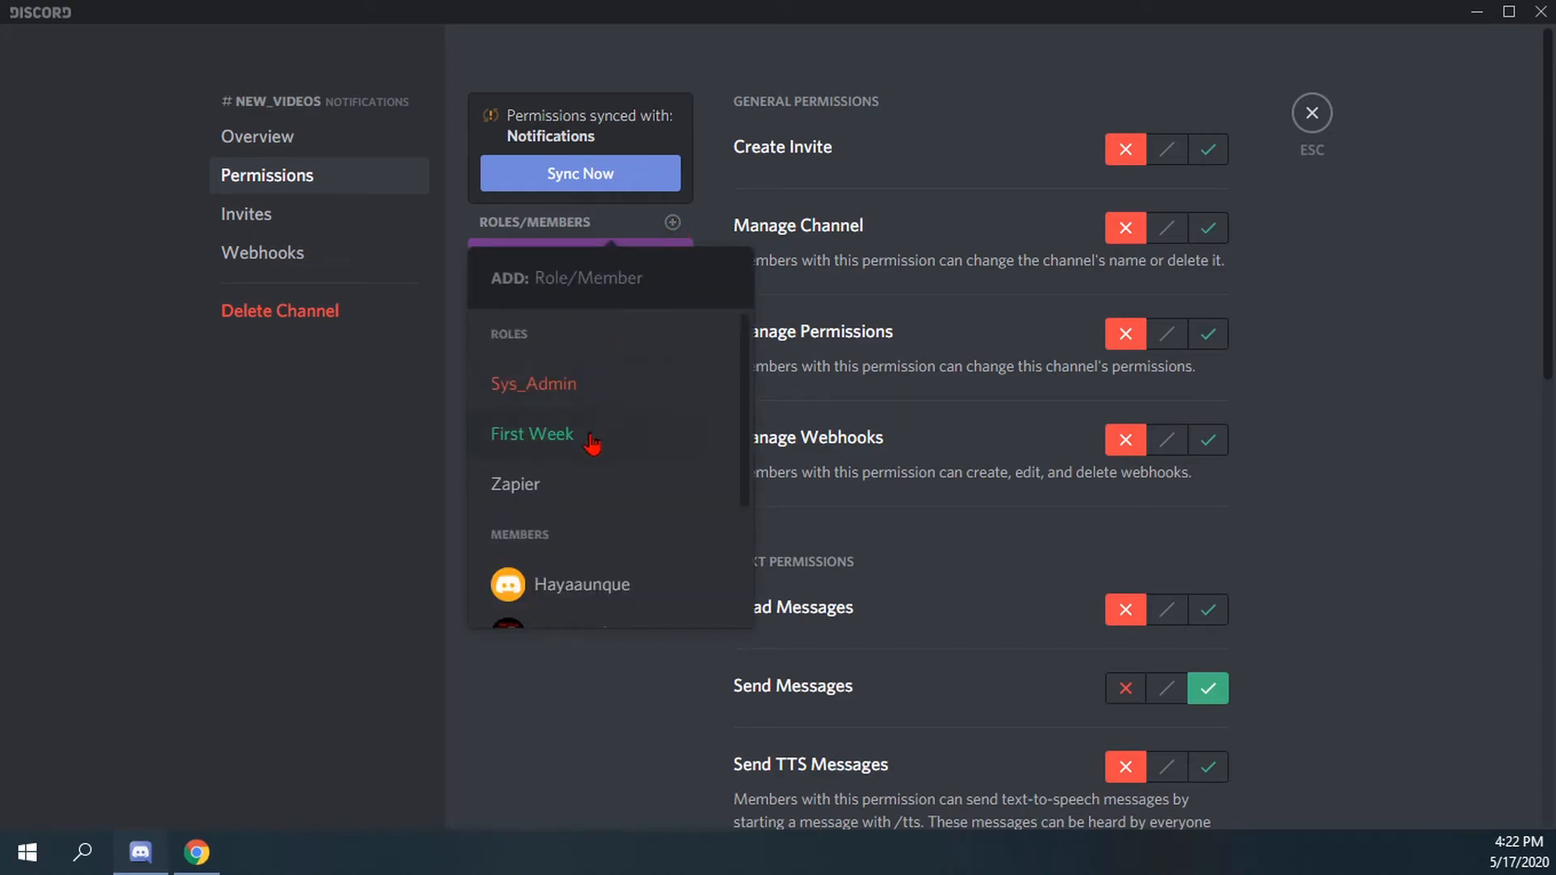
pyautogui.scroll(-1, 549, 496)
pyautogui.scroll(-2, 559, 470)
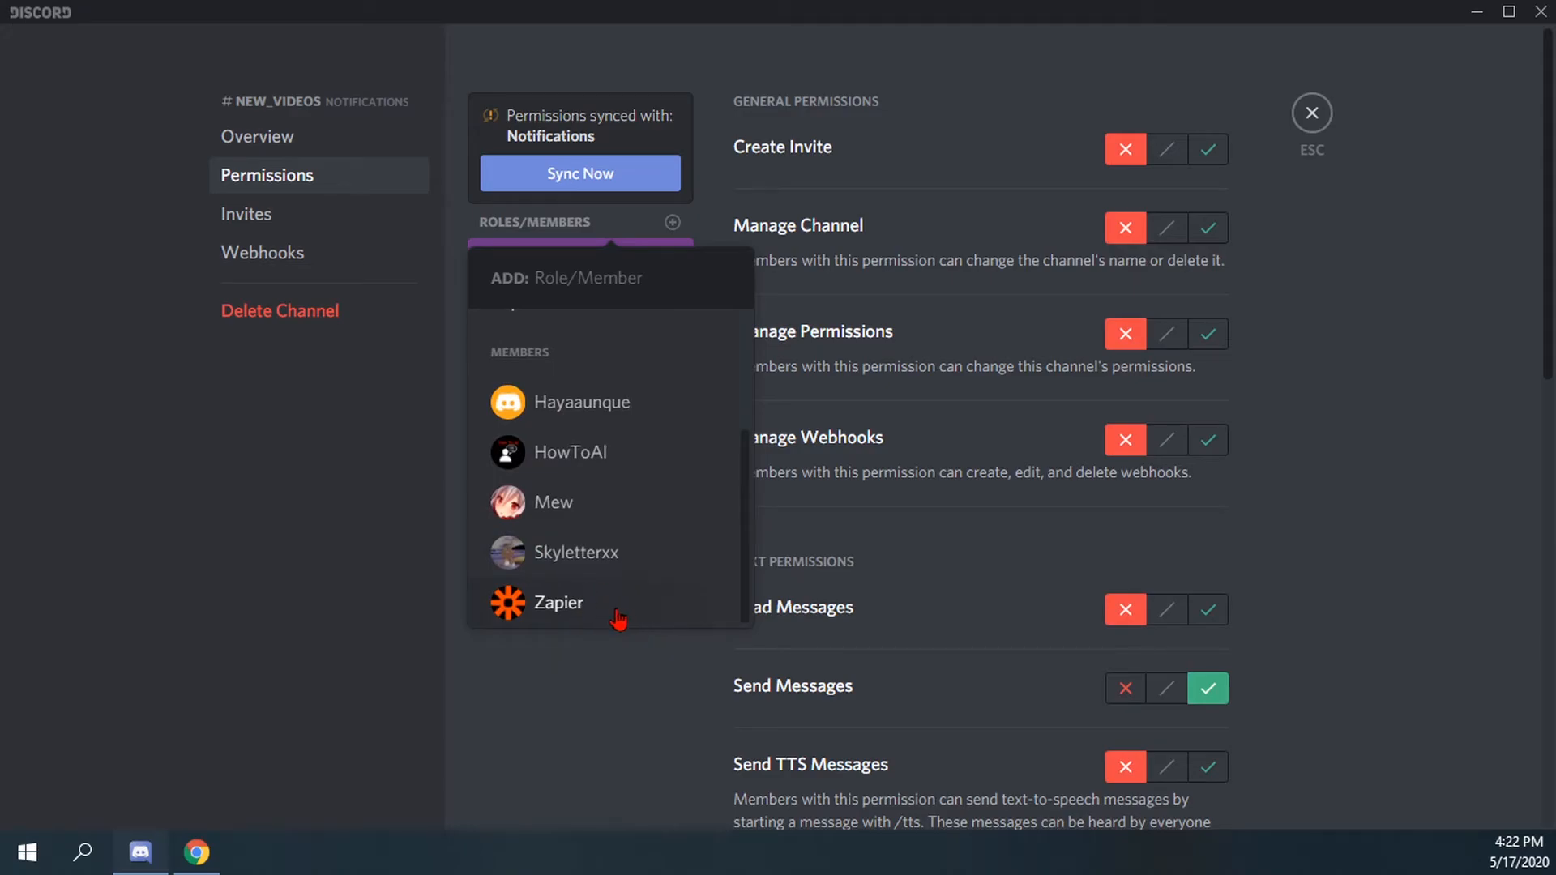
pyautogui.click(584, 689)
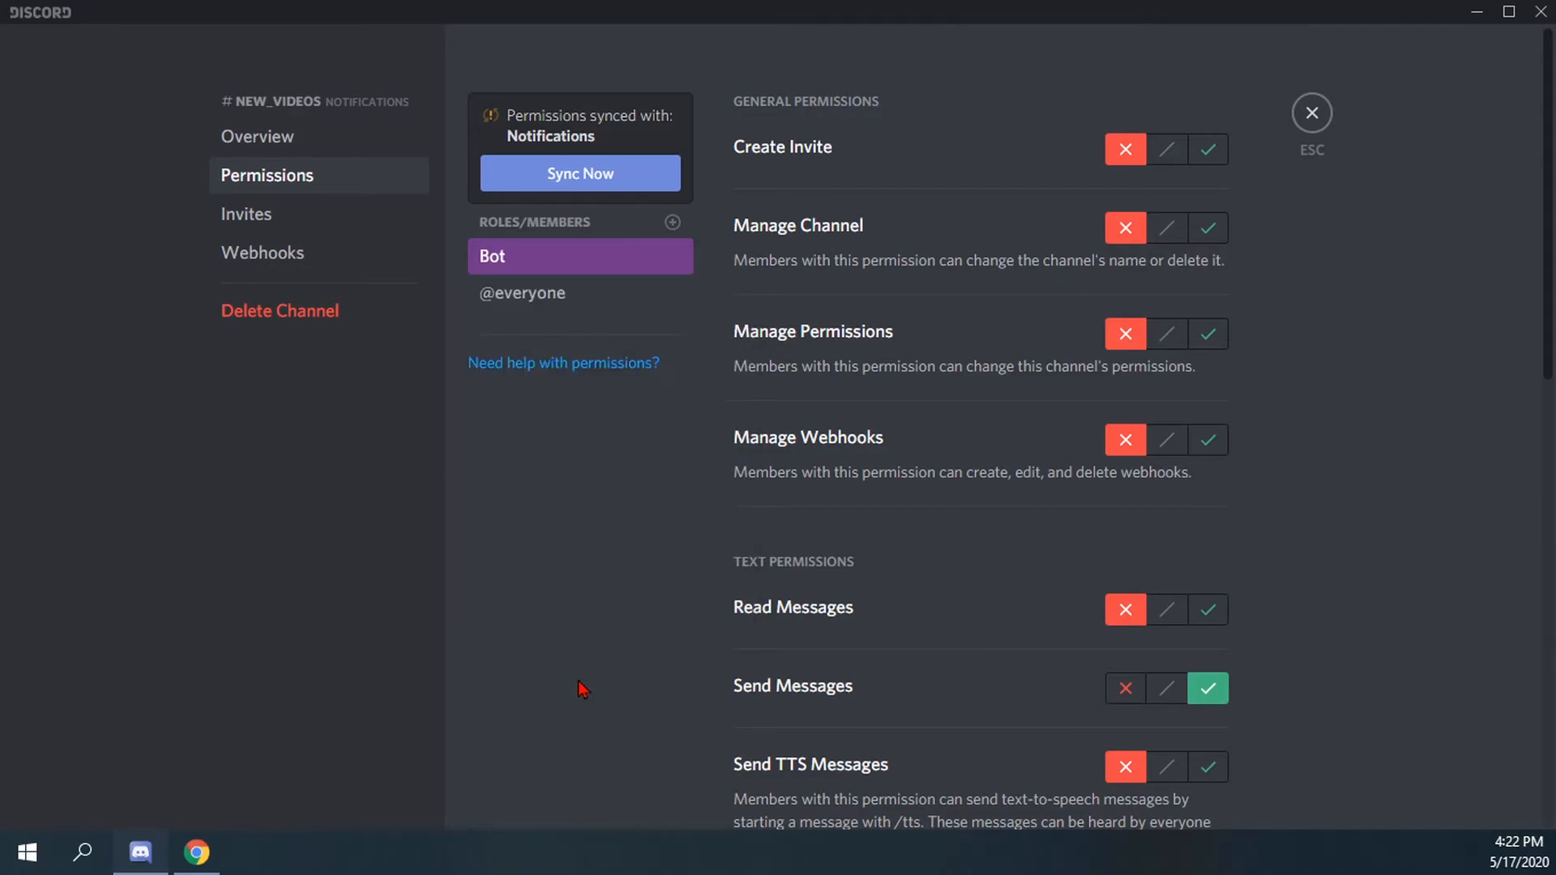
pyautogui.click(1311, 114)
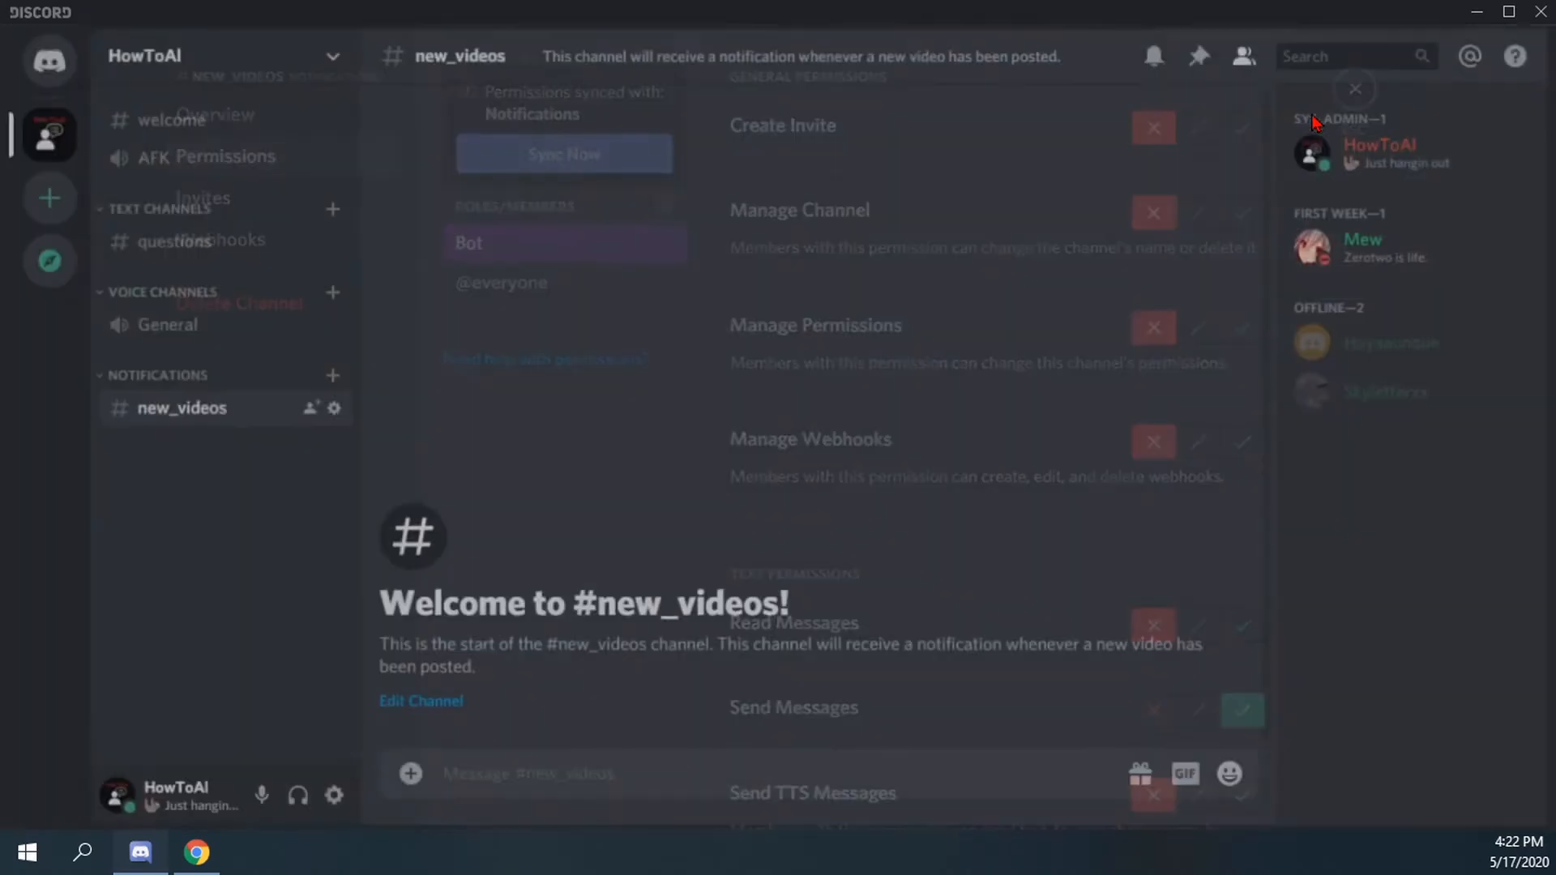
# Check the list of roles in the HowToAI server settings and return to the new_videos channel.
pyautogui.click(329, 57)
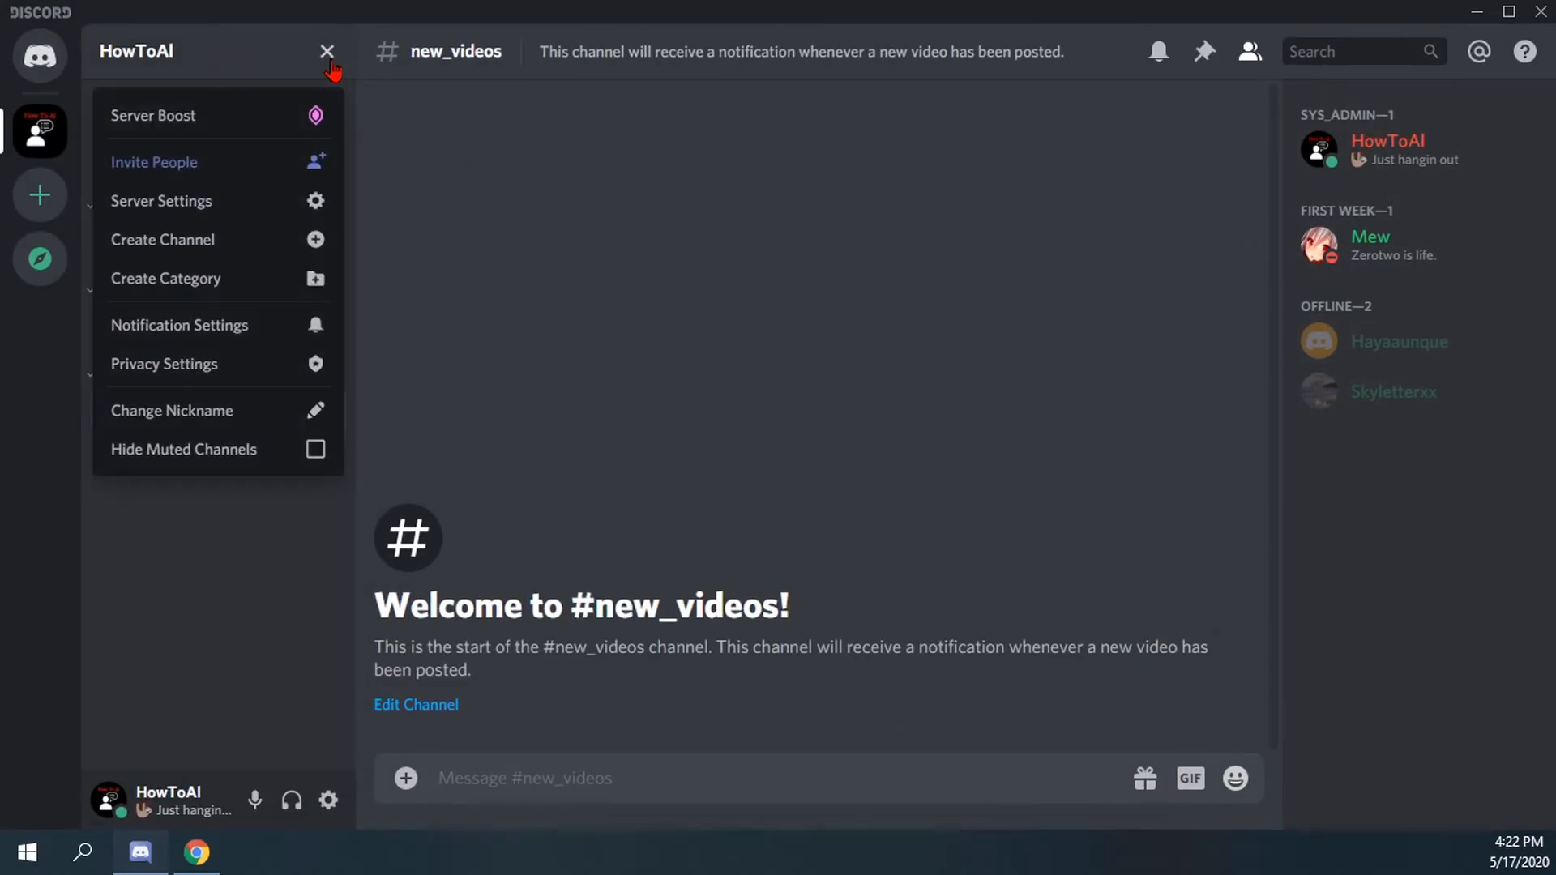
pyautogui.click(216, 209)
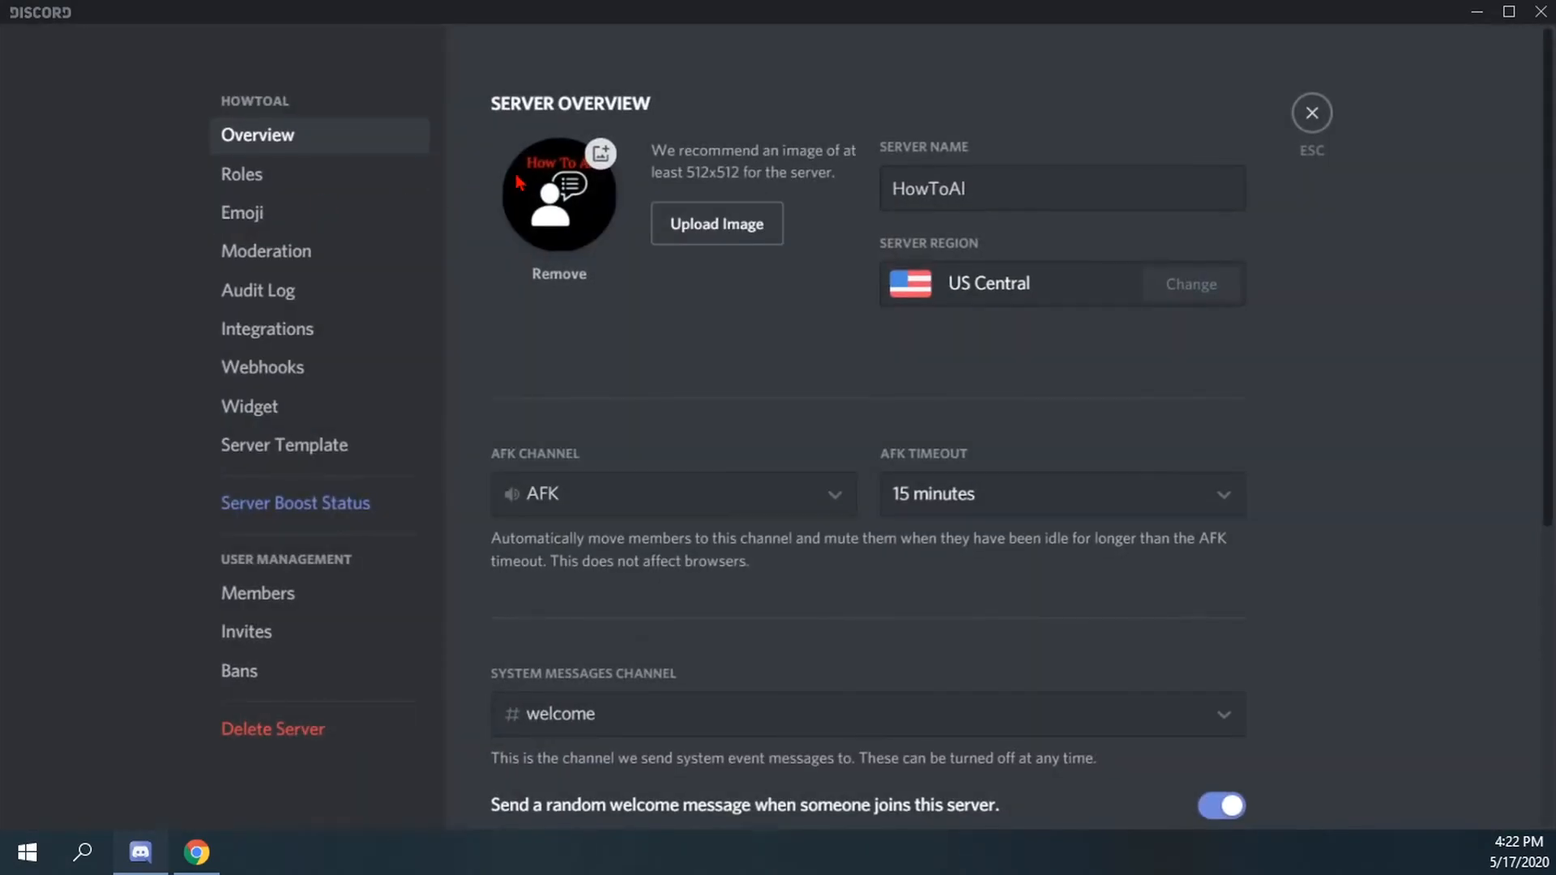
pyautogui.click(285, 179)
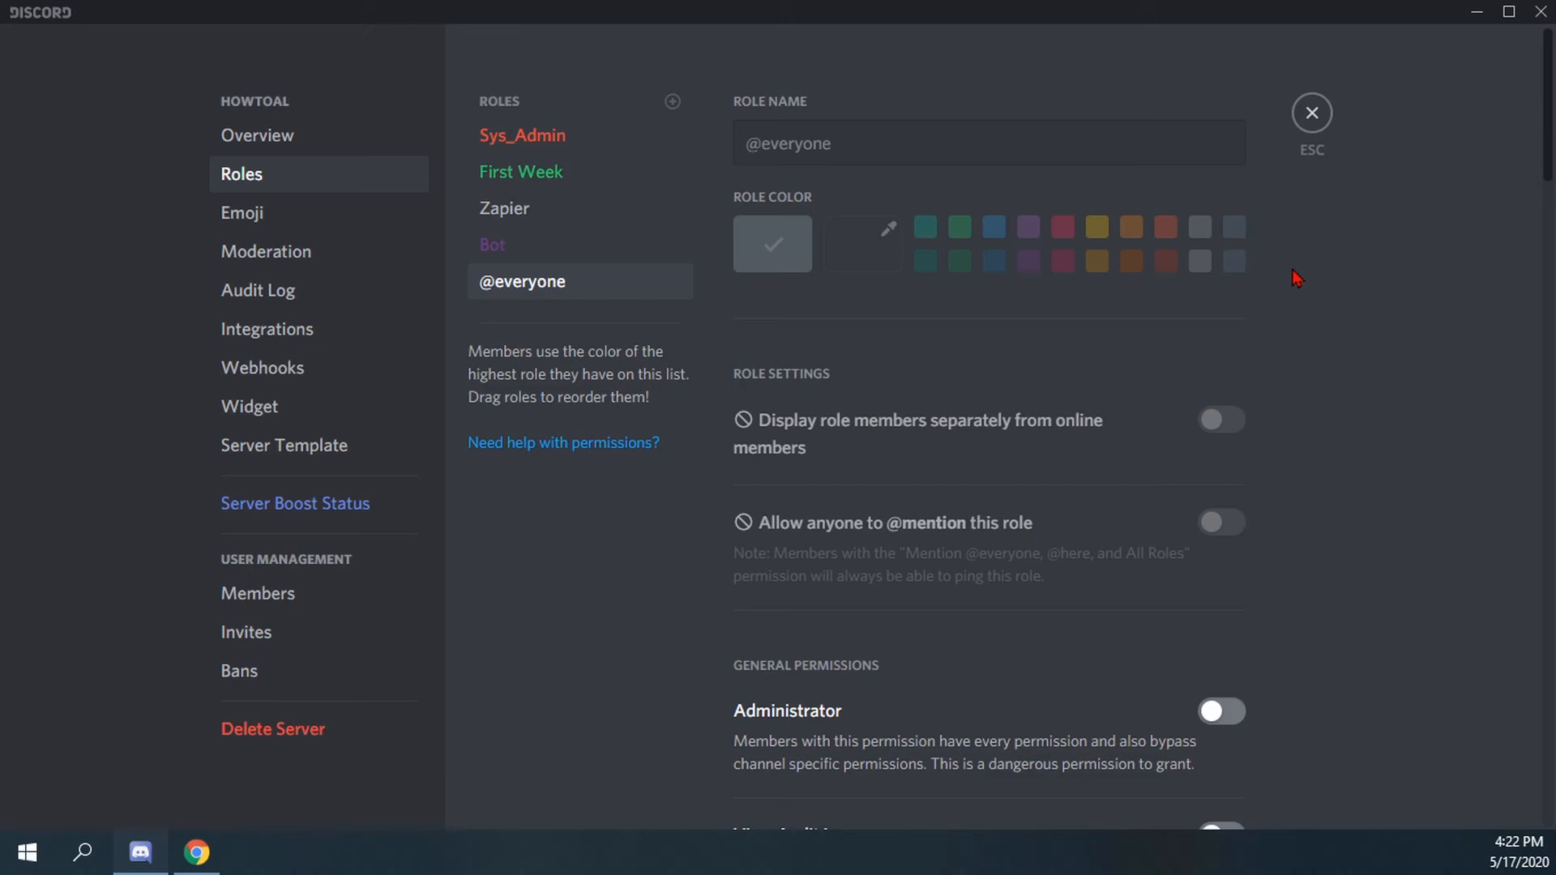
pyautogui.click(1314, 116)
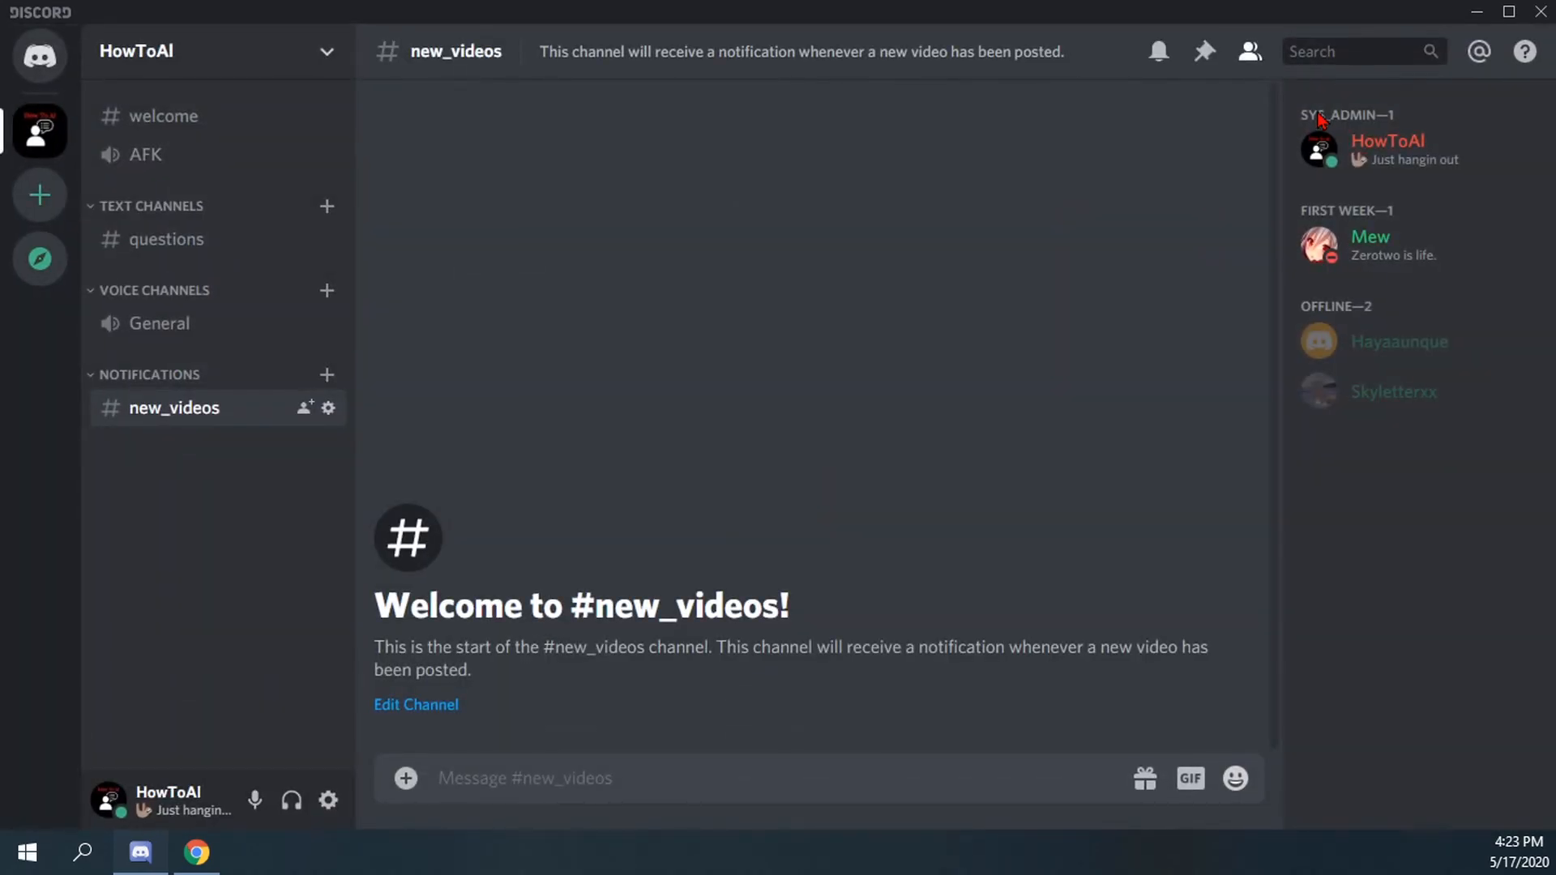